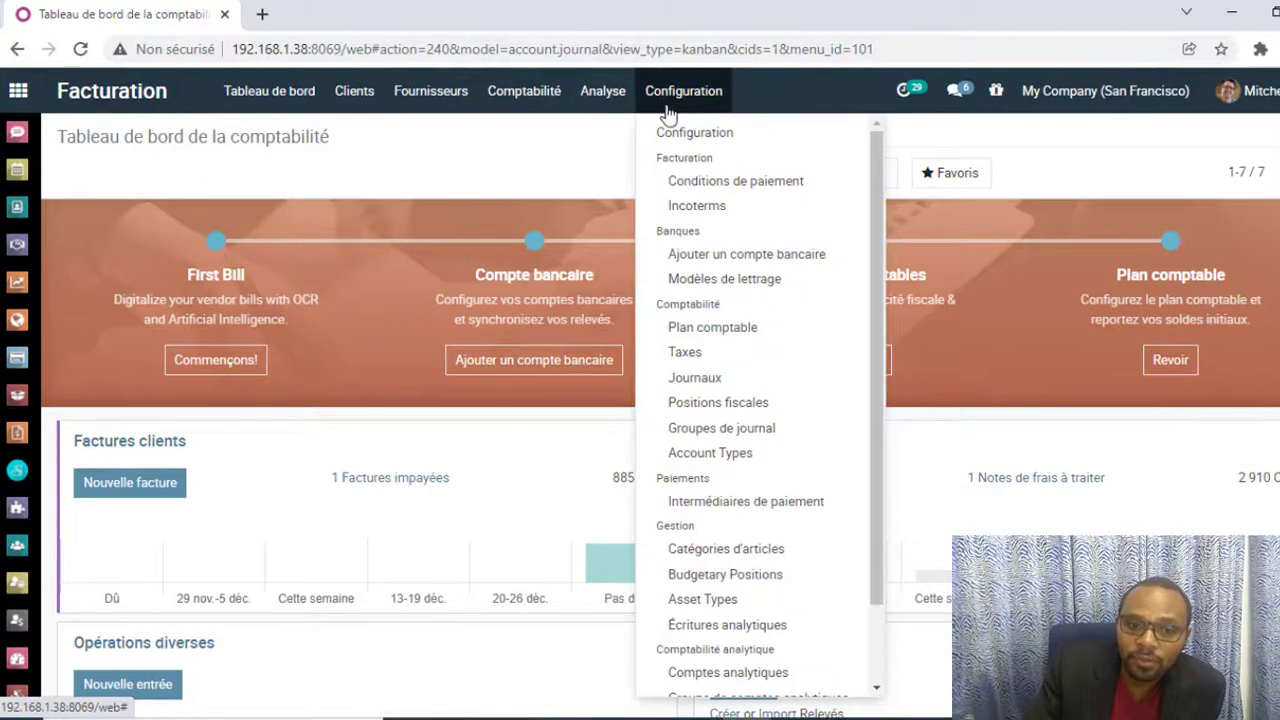
# Step: Open the TVA 18% (vente) tax from the invoicing tax configuration for editing and rename it as TVA 19.25% (vente)
pyautogui.click(690, 354)
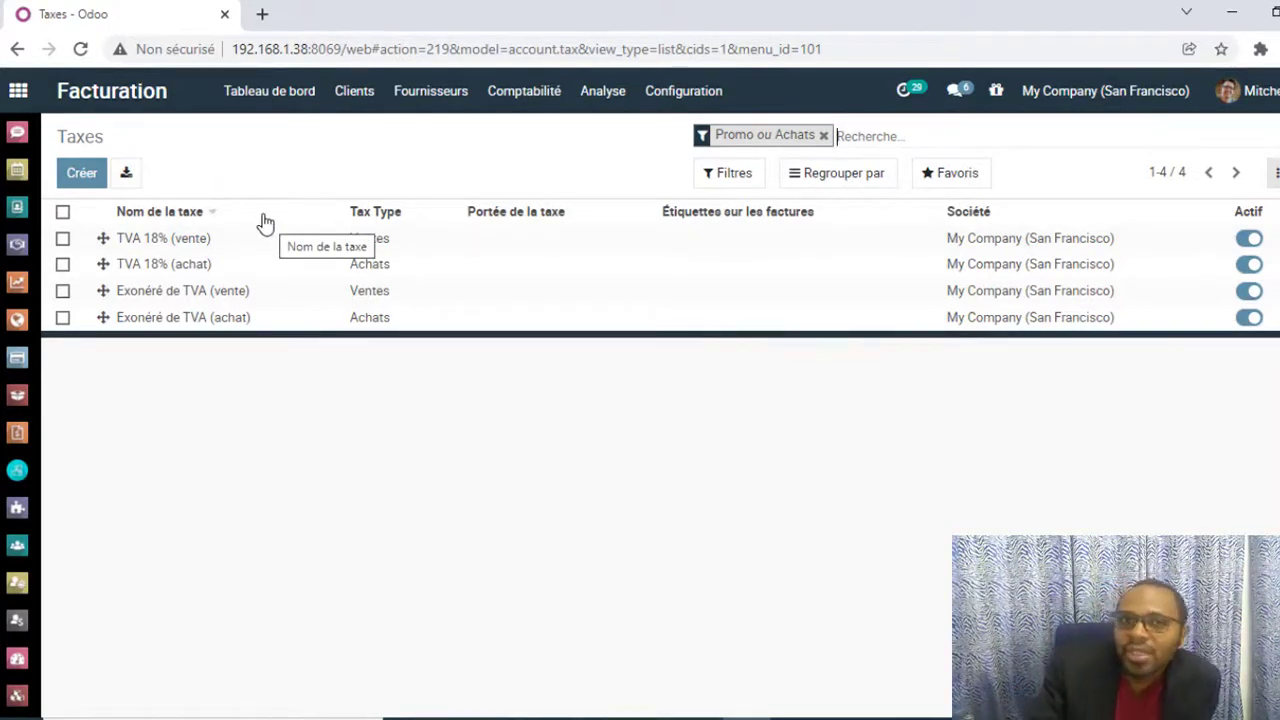
pyautogui.click(155, 245)
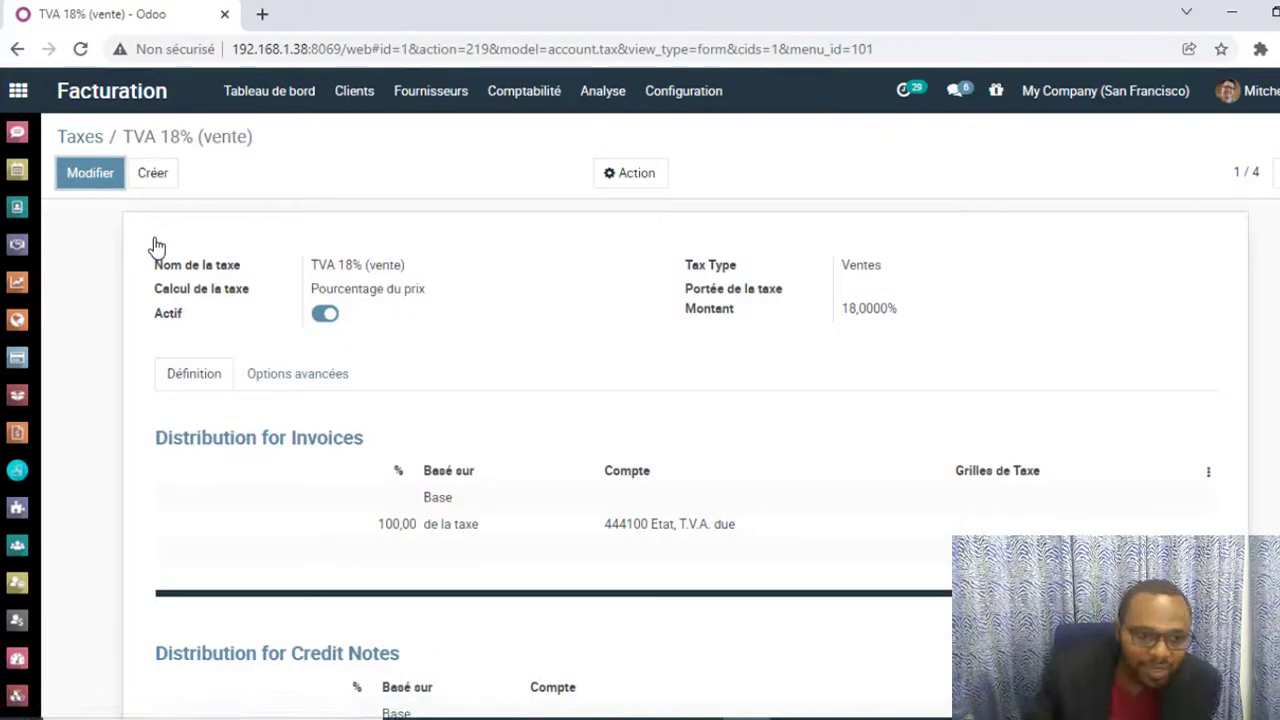
pyautogui.click(88, 180)
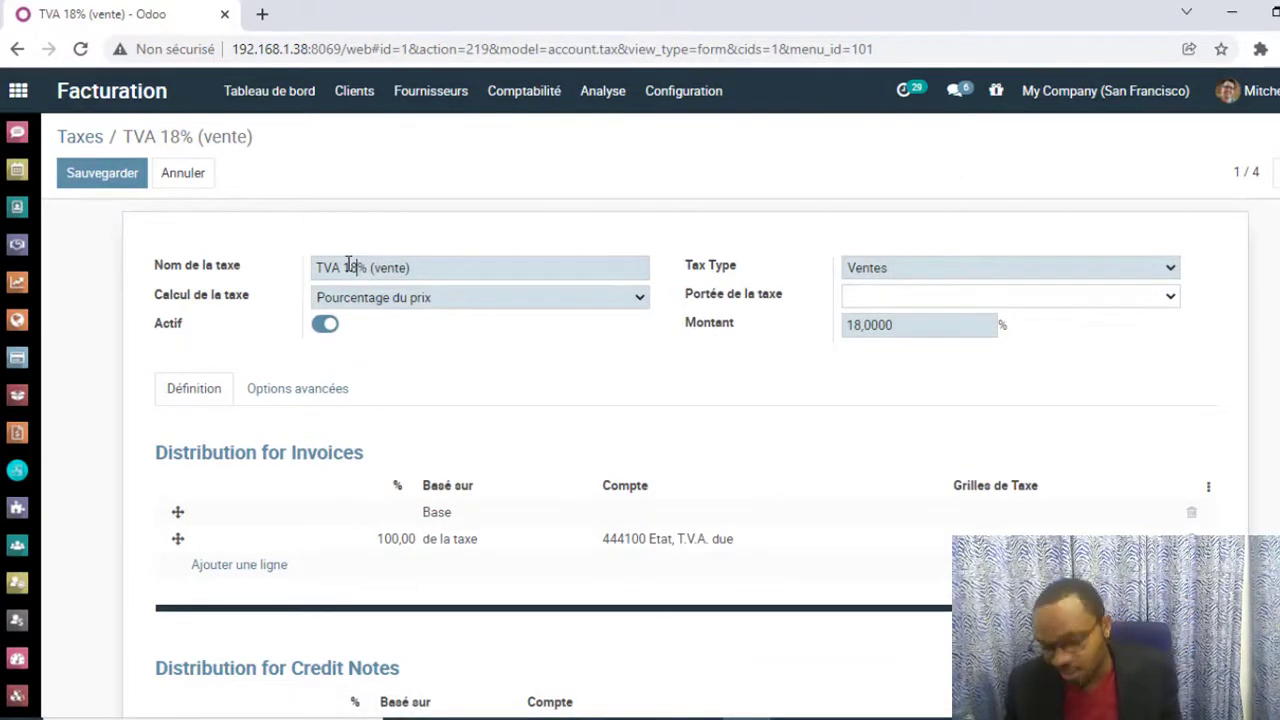
pyautogui.write('.25')
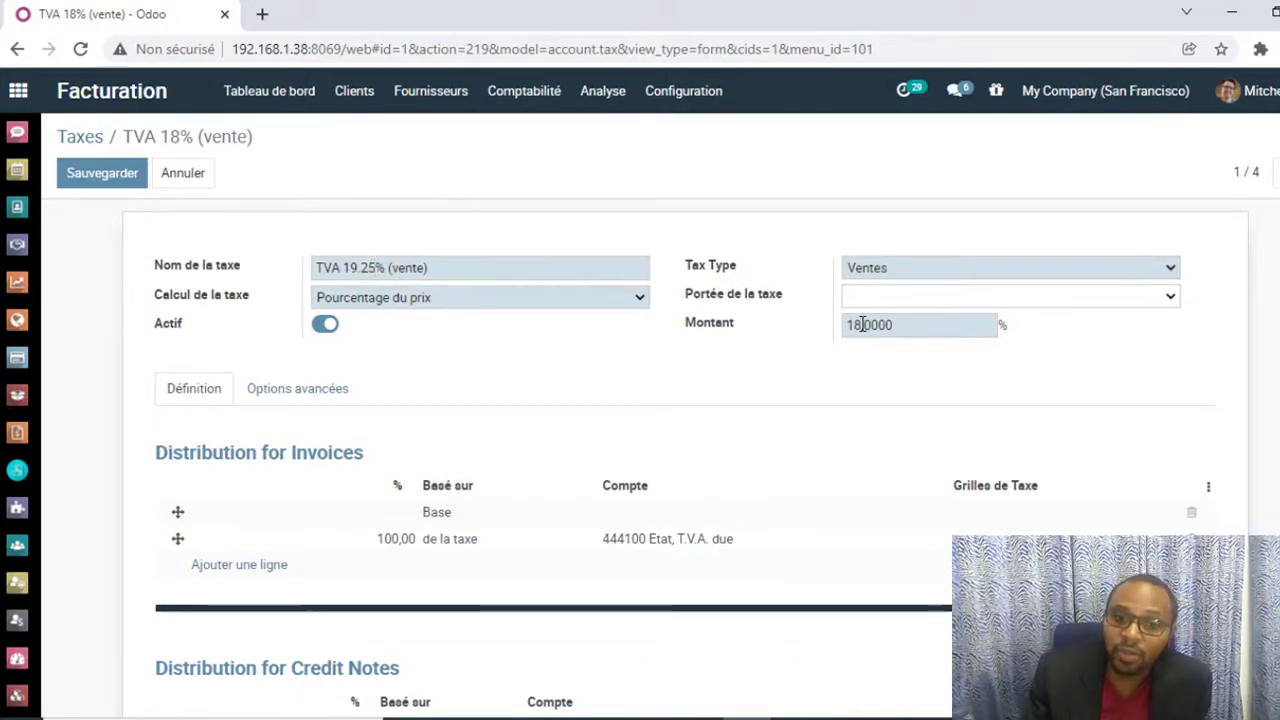
# Step: Set the sales tax amount to 19.25%, review its advanced options, and save the tax
pyautogui.moveTo(851, 324); pyautogui.dragTo(865, 312)
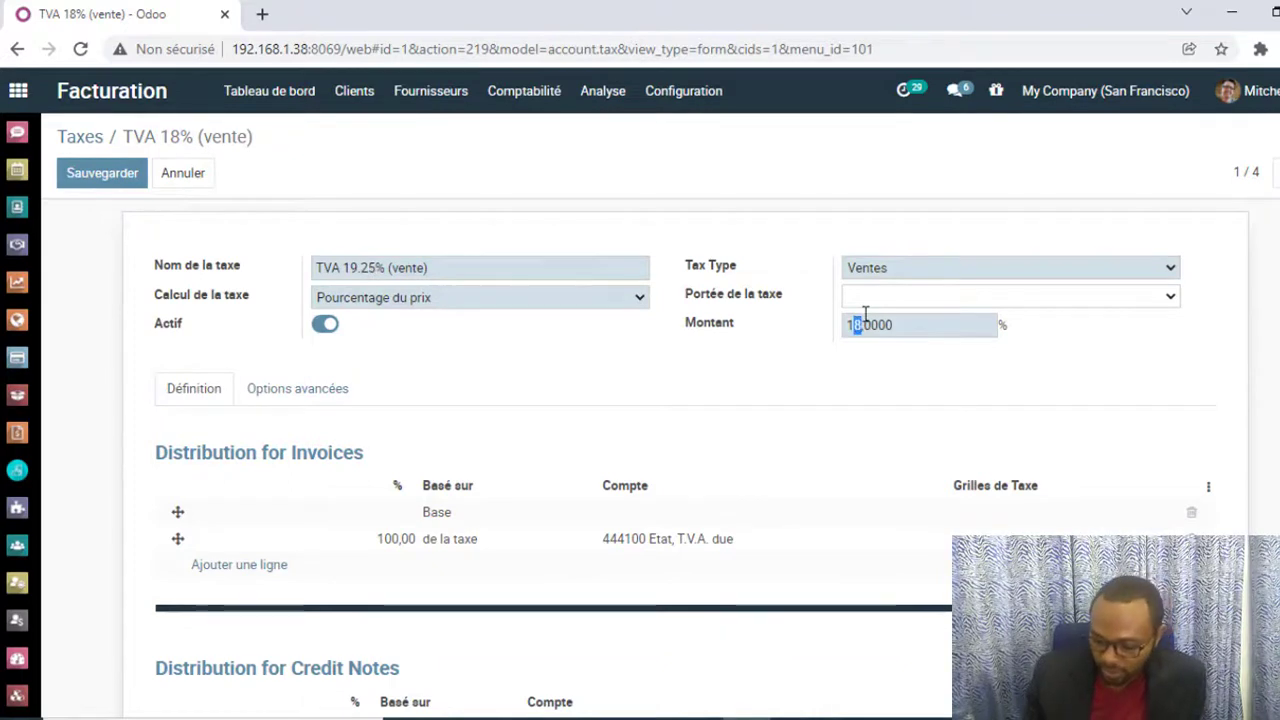
pyautogui.write('9.')
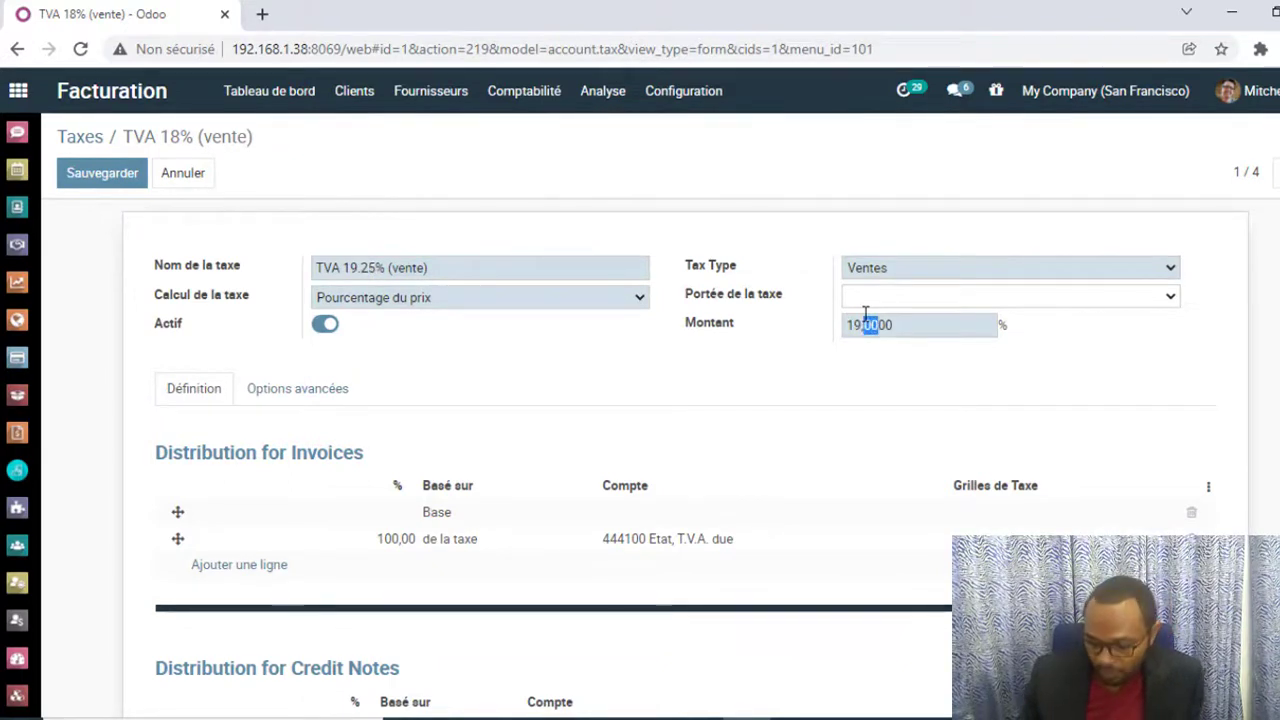
pyautogui.write('25')
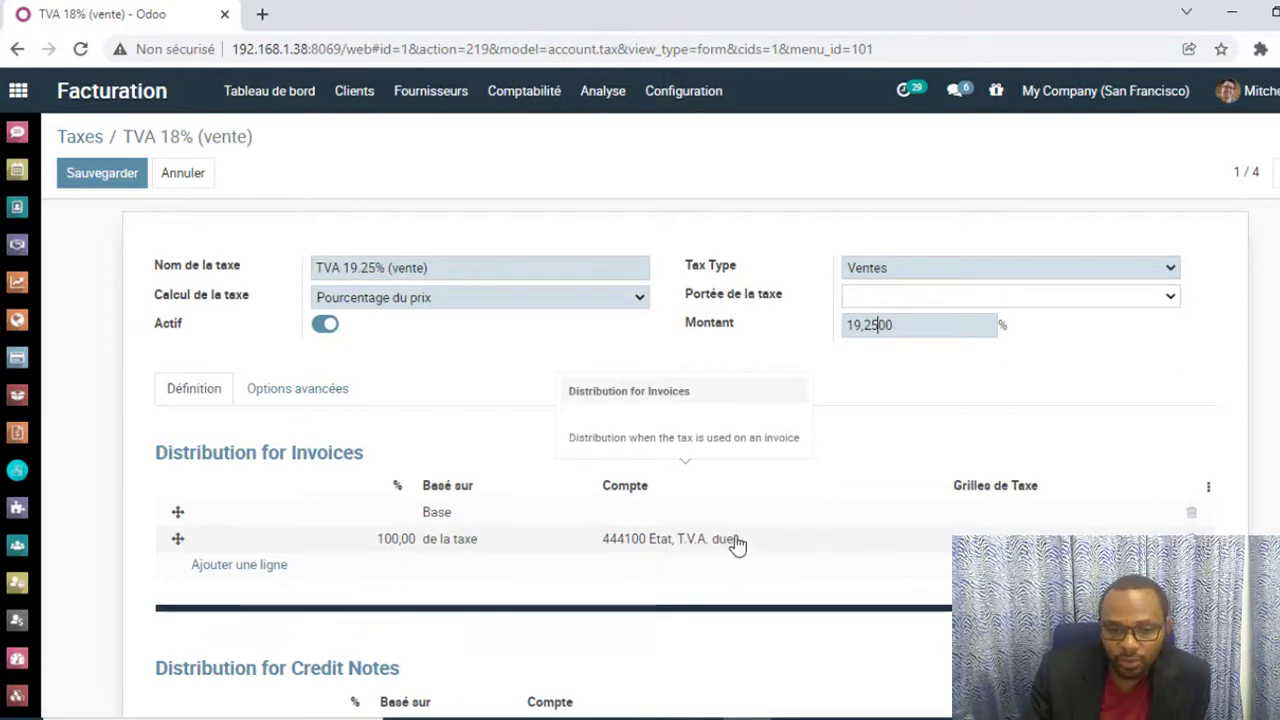
pyautogui.scroll(-1, 740, 535)
pyautogui.click(280, 289)
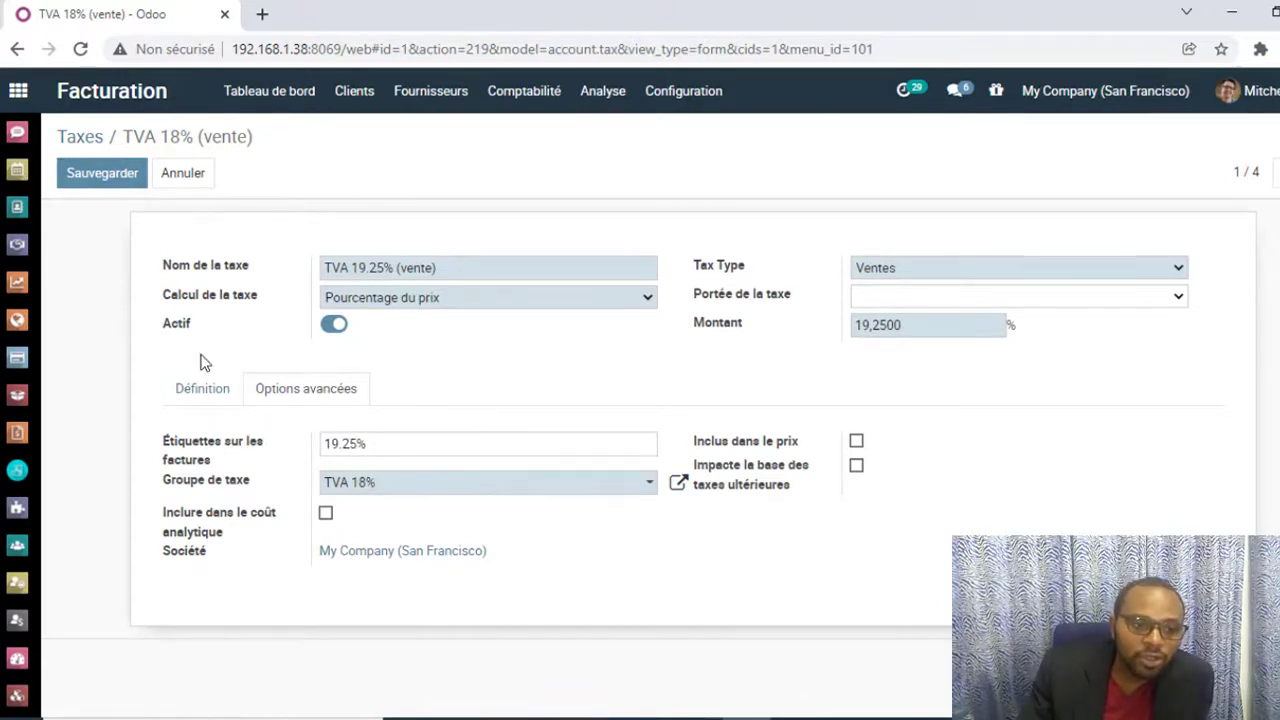
pyautogui.click(200, 389)
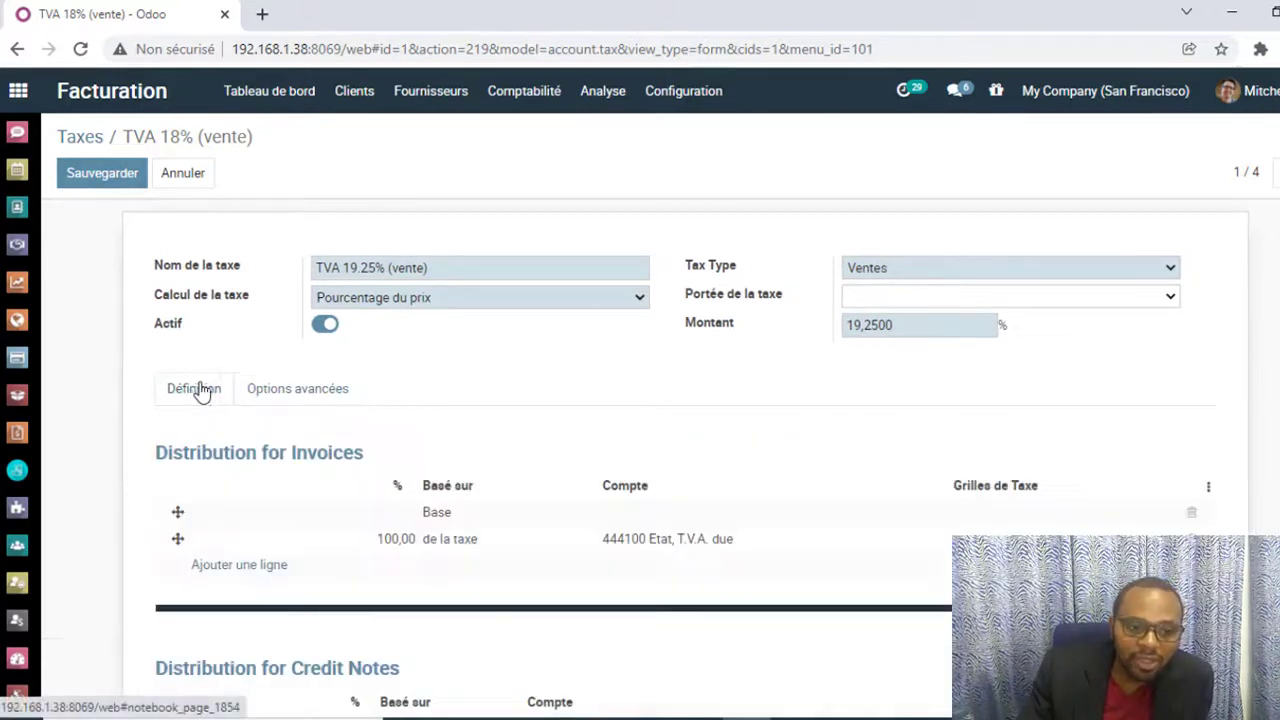
pyautogui.click(137, 176)
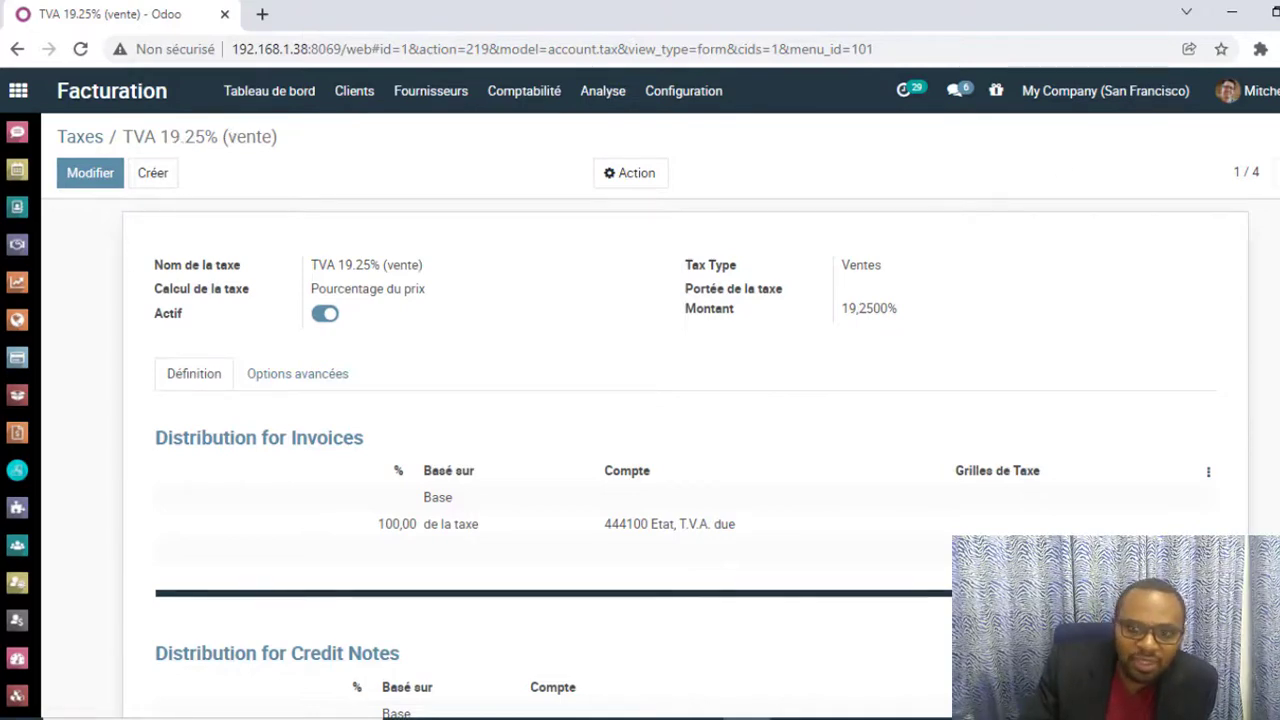
# Step: Rename the TVA 18% (achat) tax as TVA 19.25% (achat), set its amount to 19.25%, and save it
pyautogui.click(1279, 173)
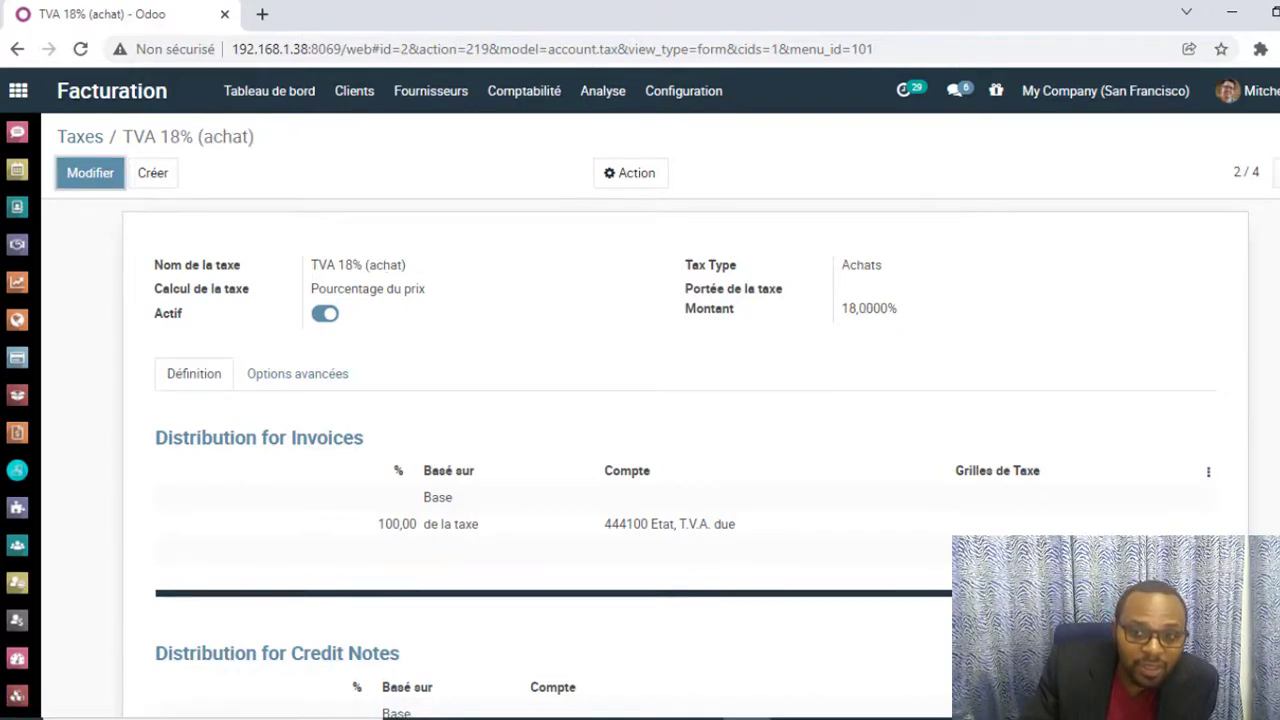
pyautogui.click(82, 172)
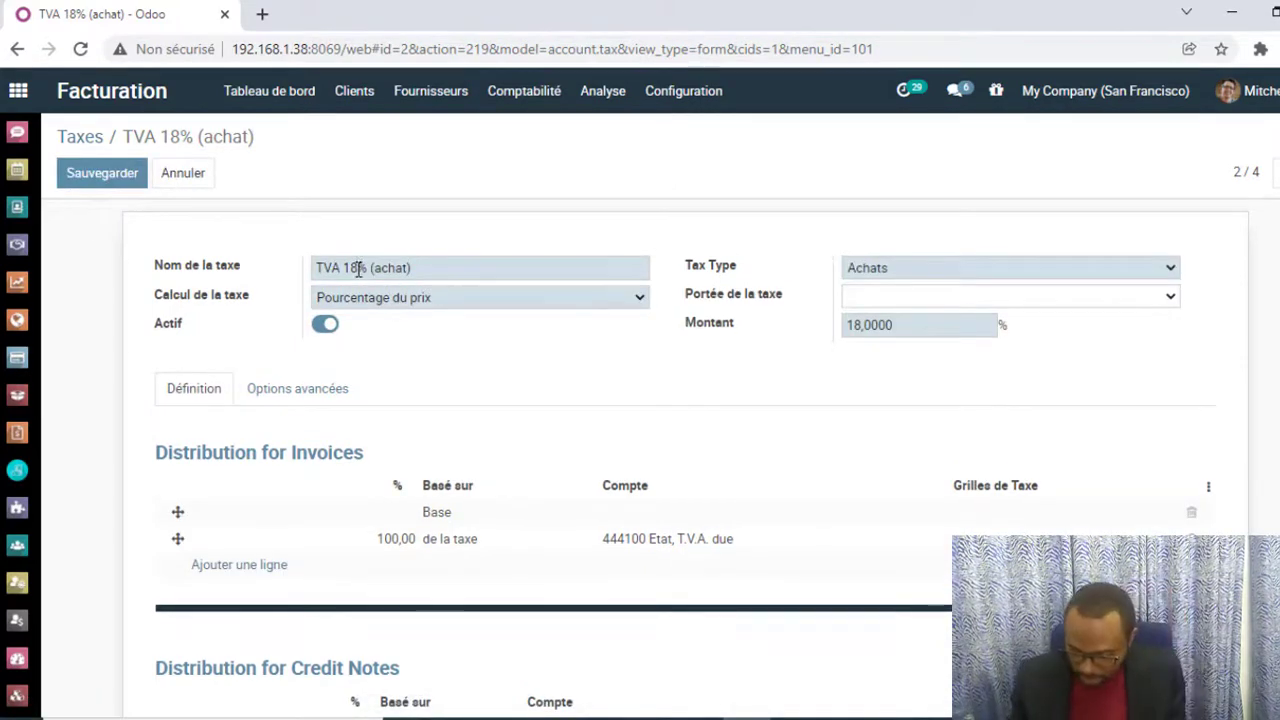
pyautogui.write('9.25')
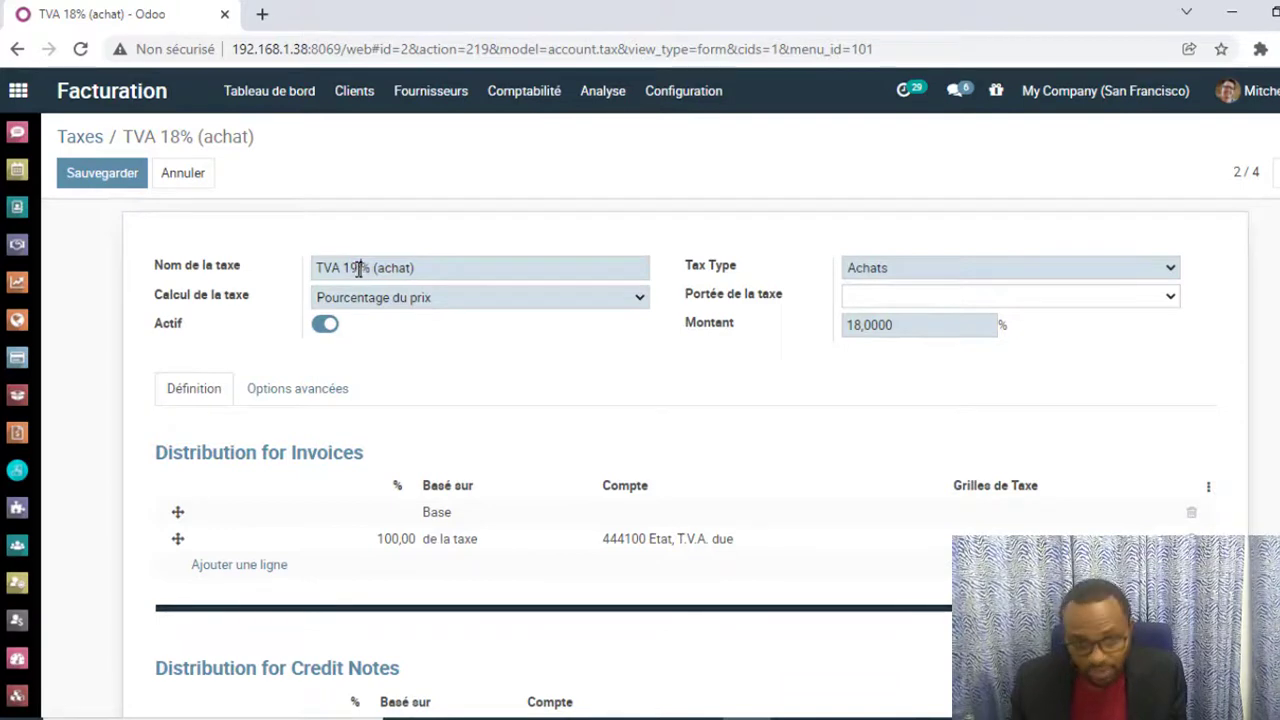
pyautogui.click(858, 326)
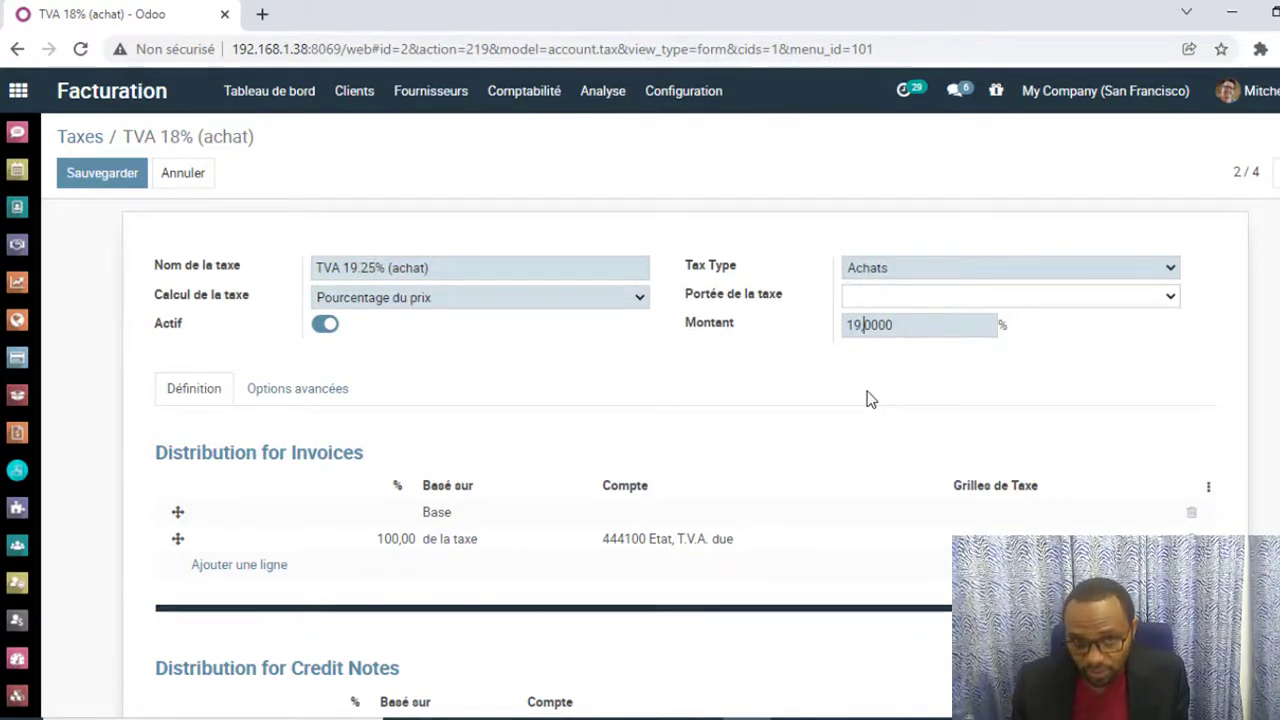
pyautogui.hotkey('shift', 'Right')
pyautogui.hotkey('shift', 'Right')
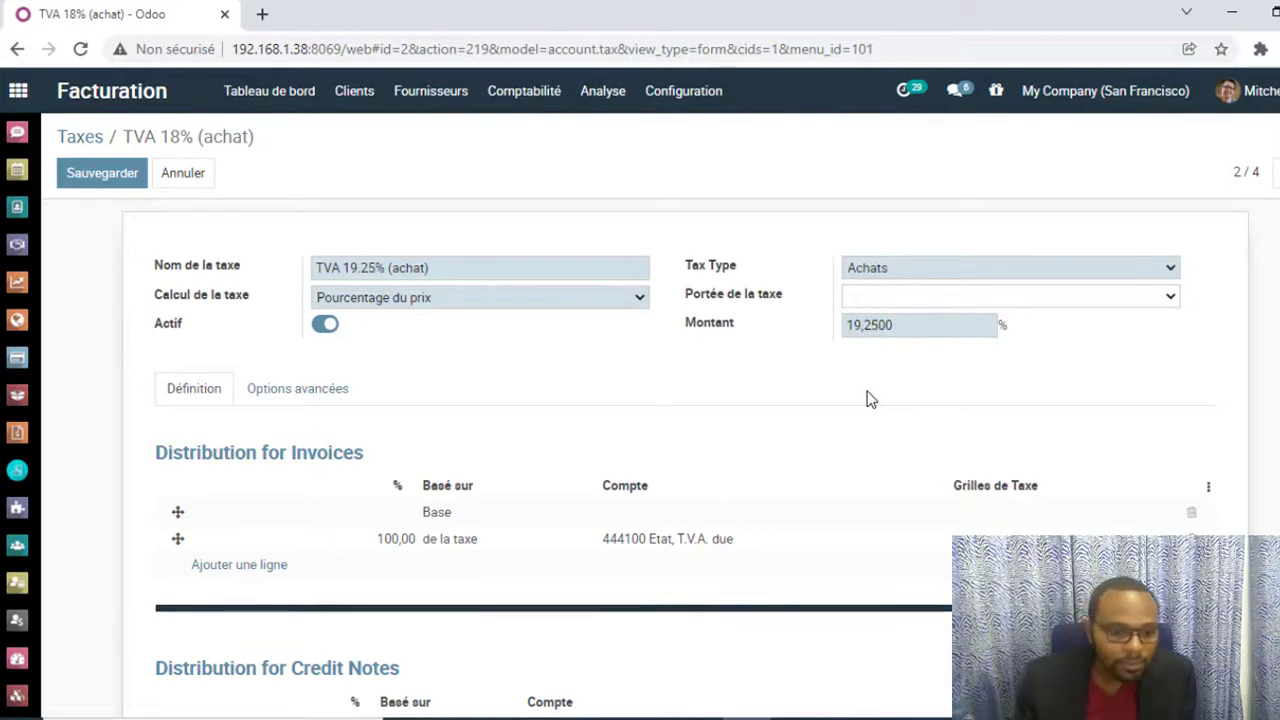
pyautogui.click(138, 182)
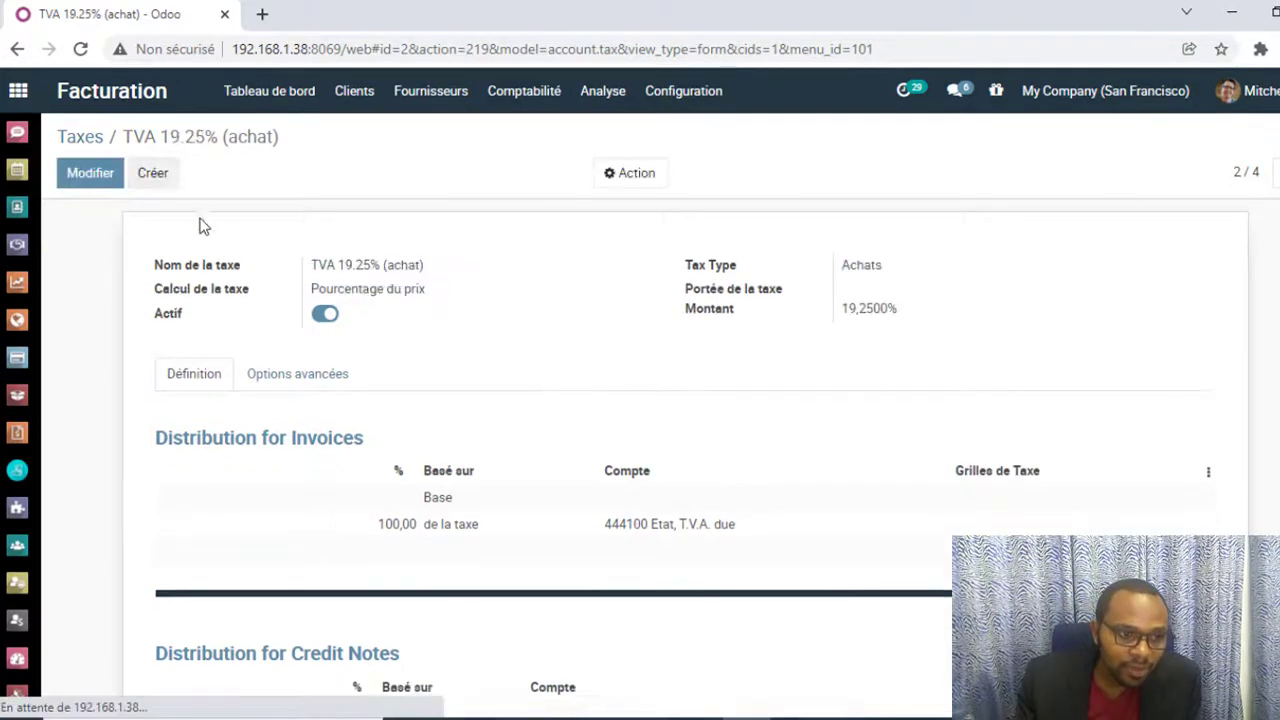
# Step: Rename the purchase tax's TVA 18% tax group as TVA 19.25%, save the tax, and check the group on the sales tax
pyautogui.click(338, 382)
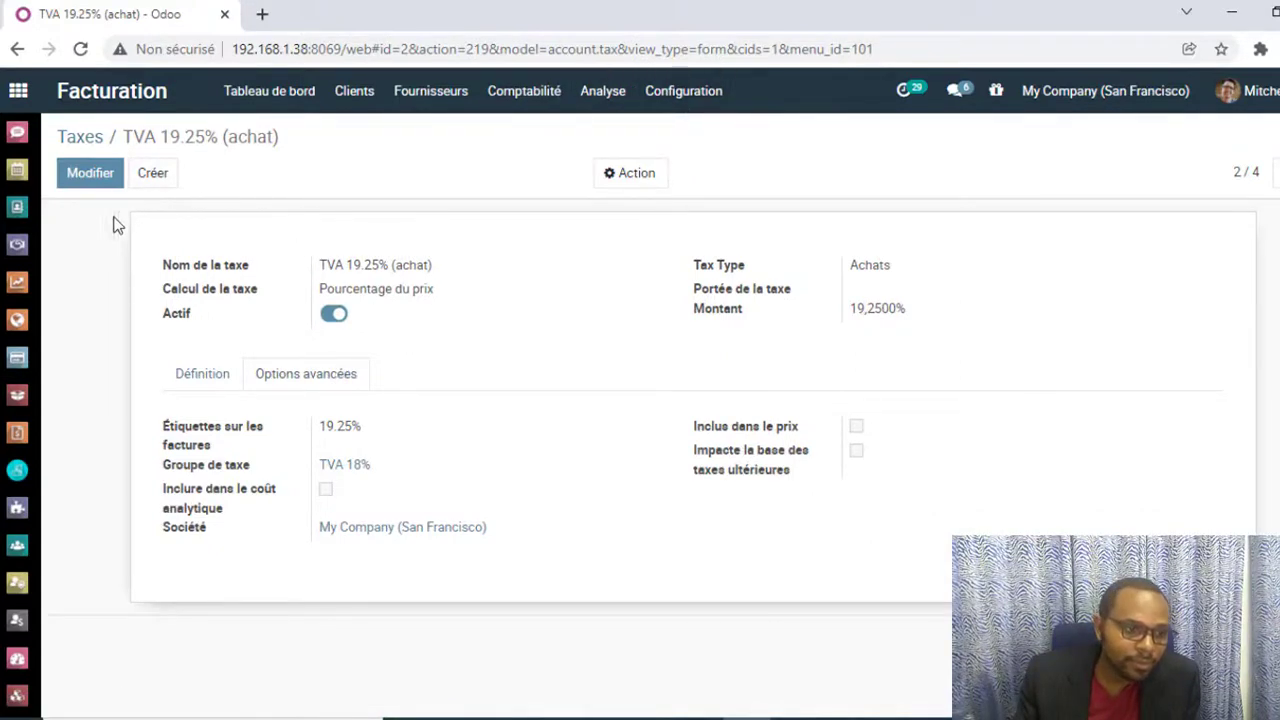
pyautogui.click(90, 174)
pyautogui.click(650, 483)
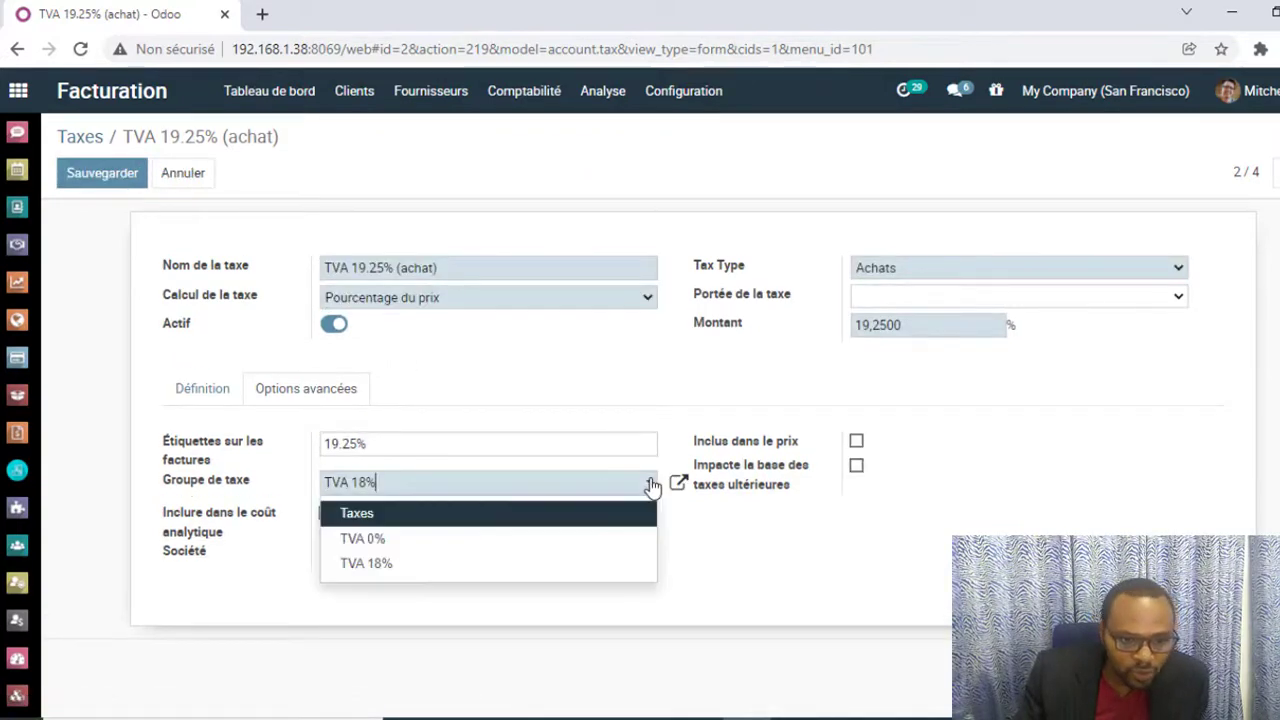
pyautogui.click(414, 566)
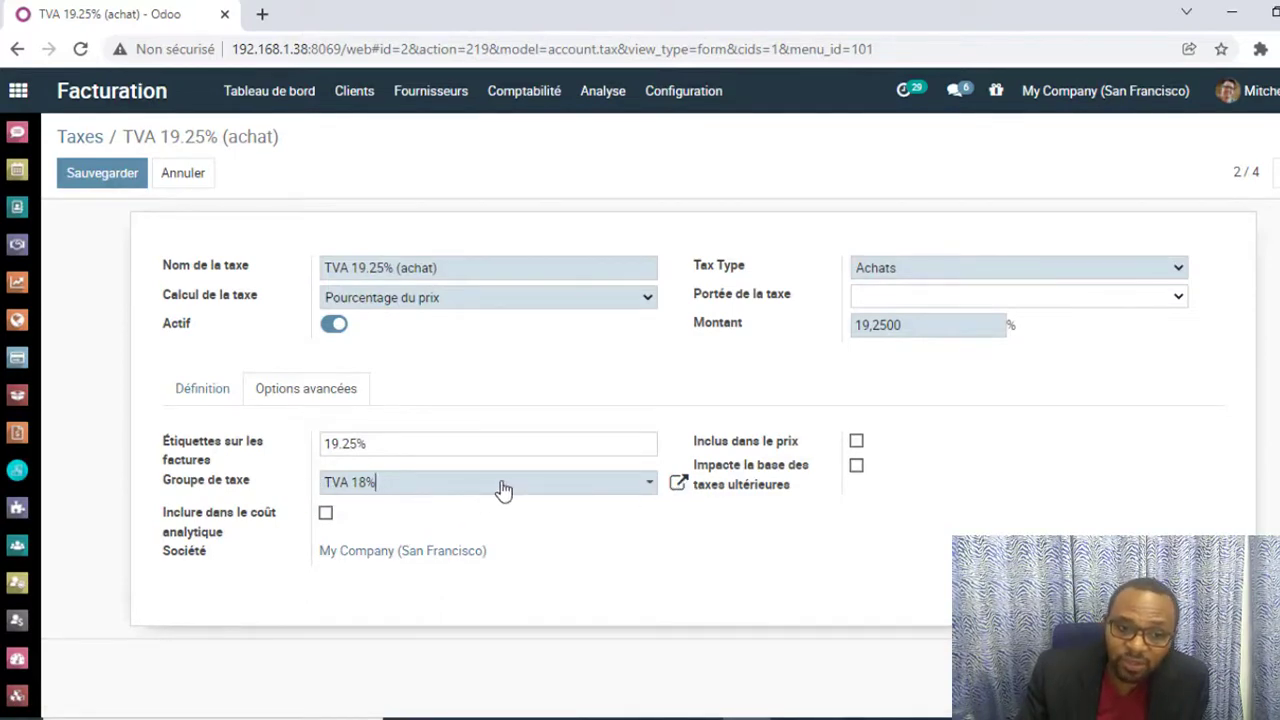
pyautogui.click(678, 486)
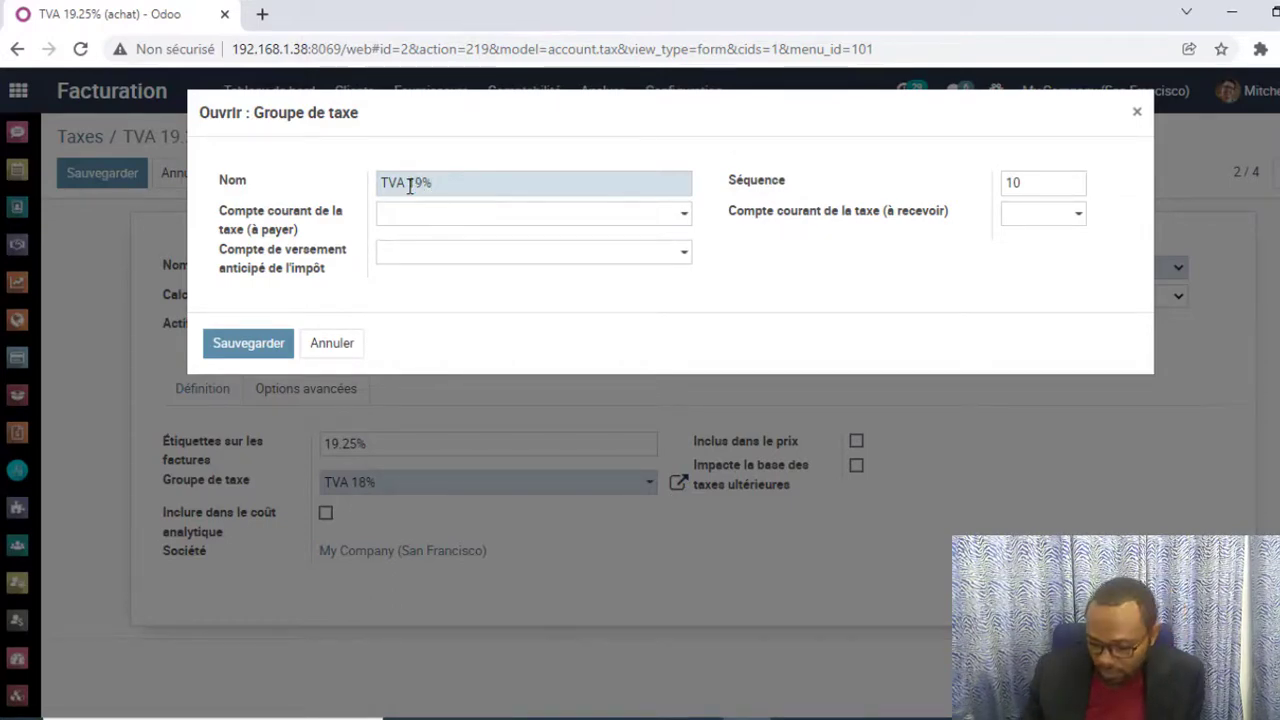
pyautogui.write('.25')
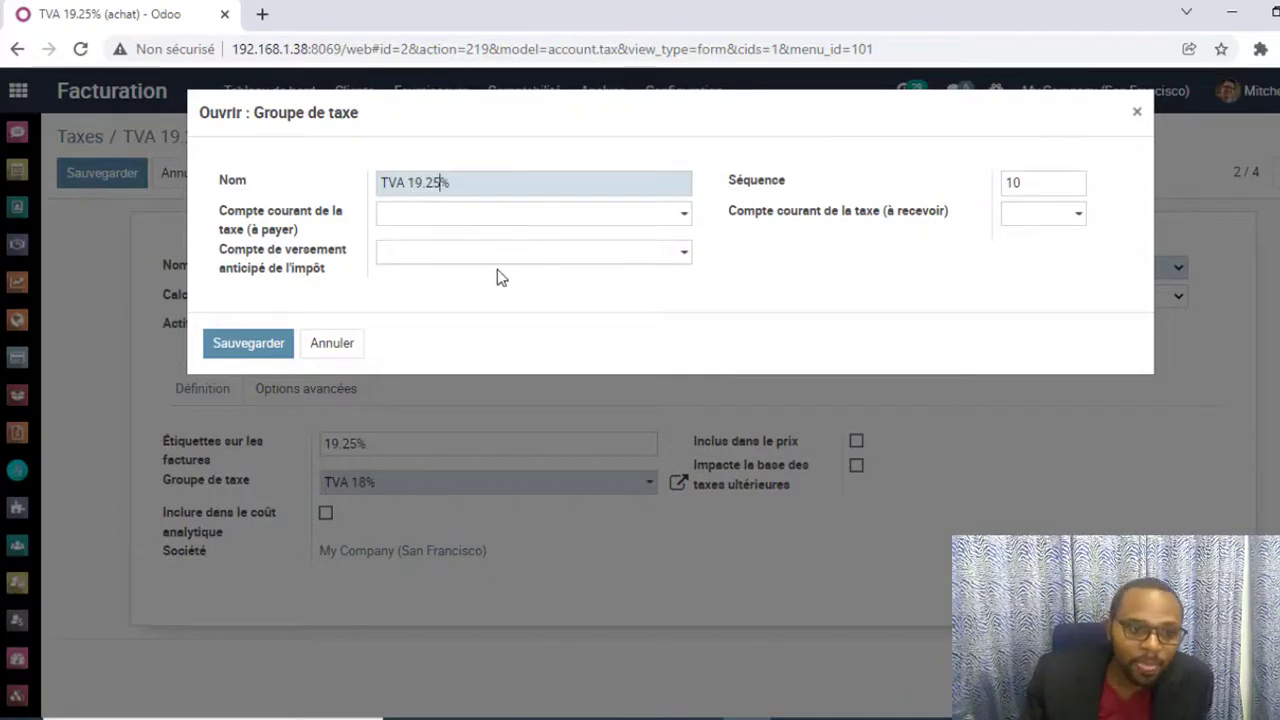
pyautogui.click(249, 345)
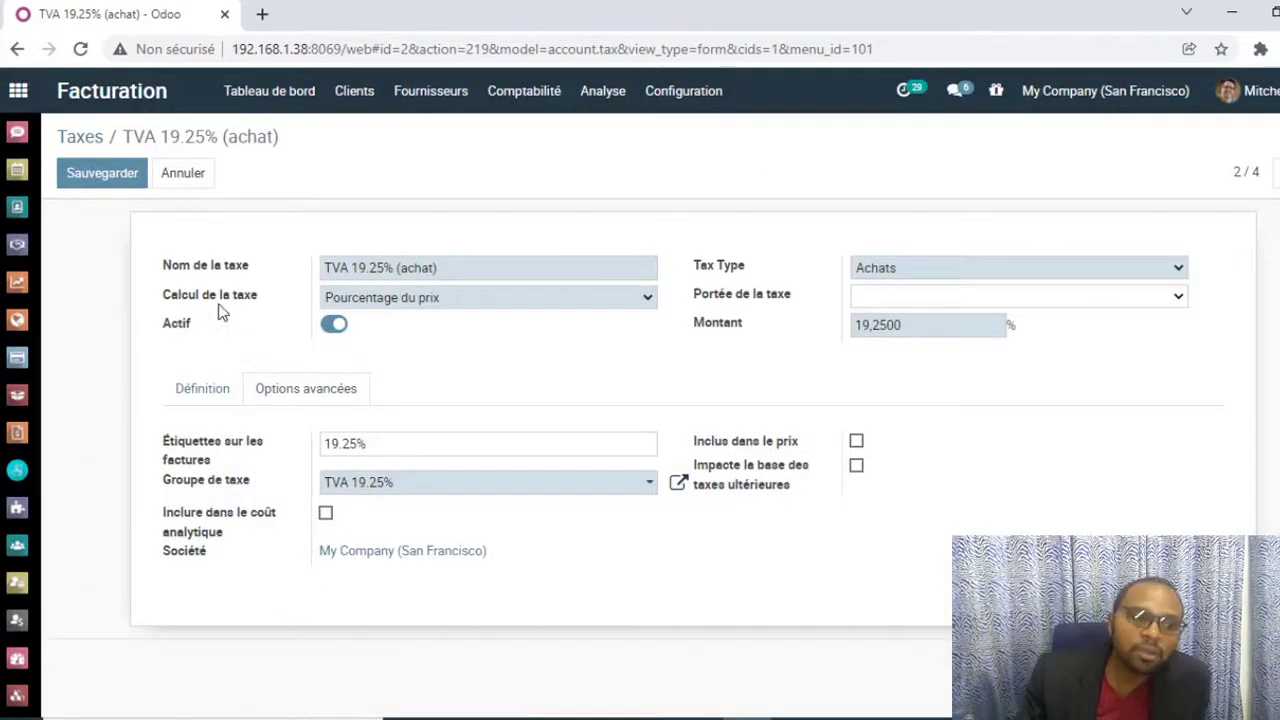
pyautogui.click(105, 172)
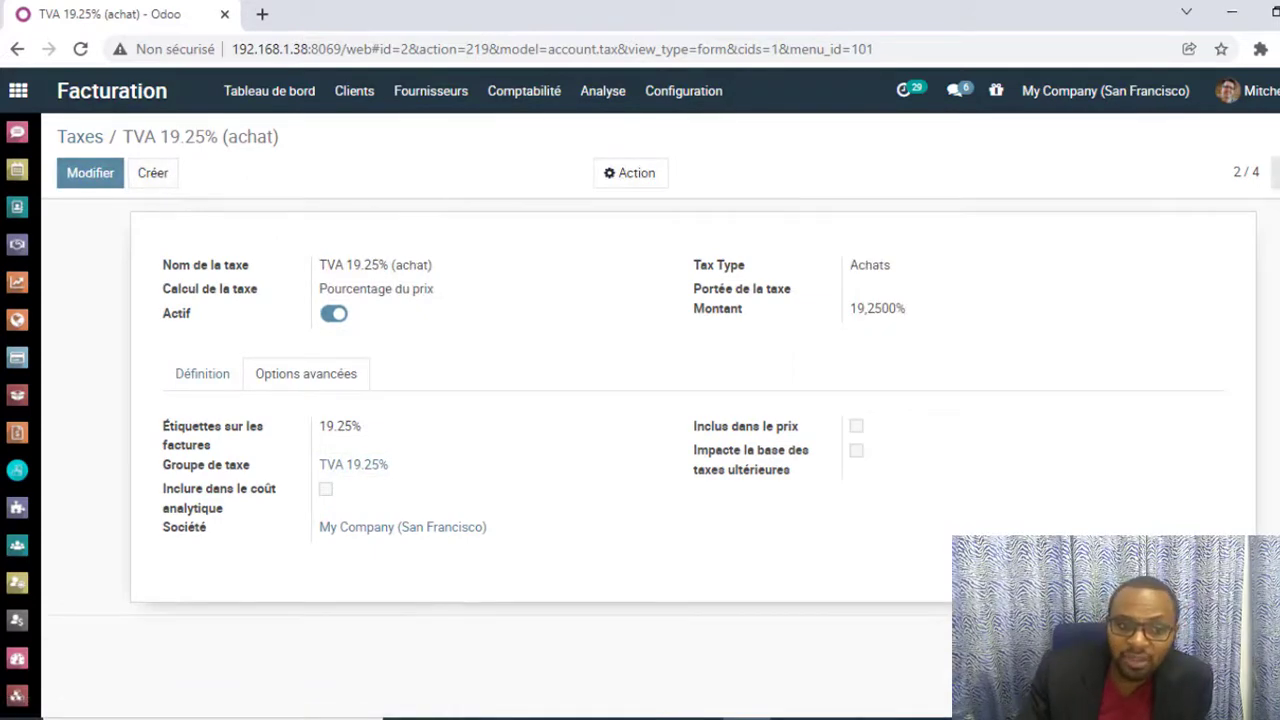
pyautogui.click(1277, 173)
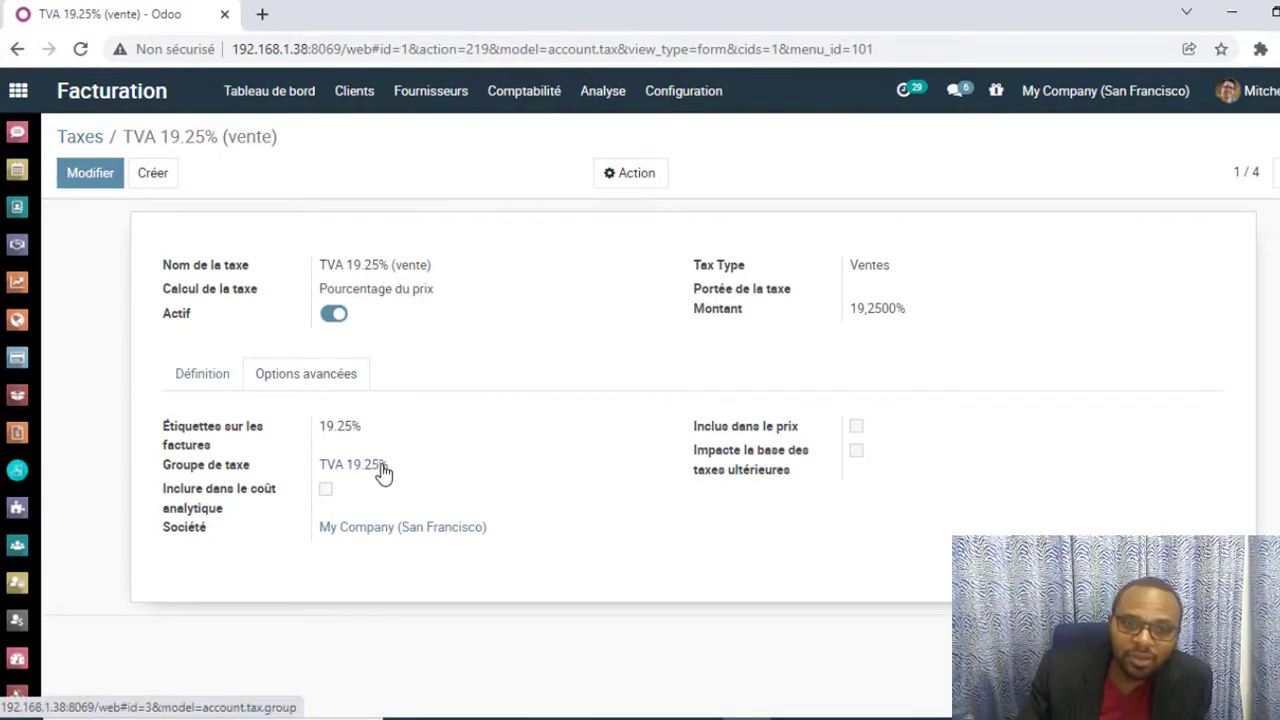
# Step: Create a new quotation in the Ventes app with Premier client as the customer
pyautogui.click(20, 98)
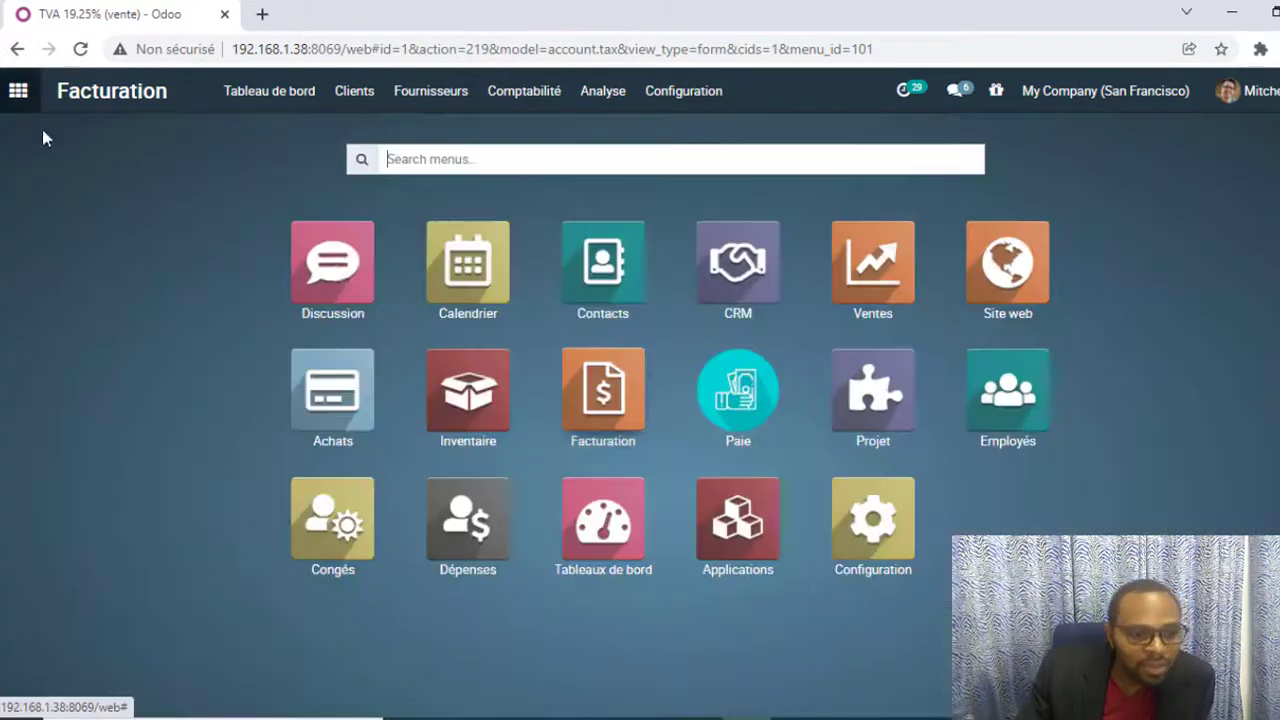
pyautogui.click(903, 268)
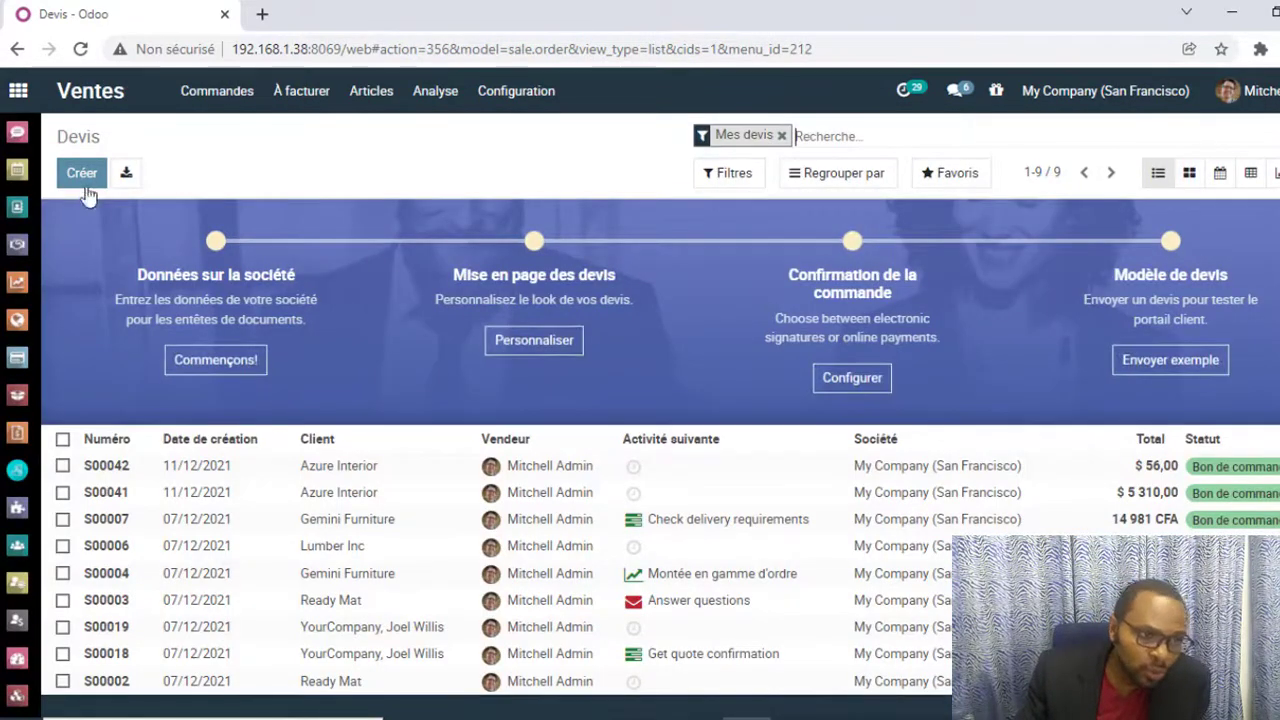
pyautogui.click(84, 176)
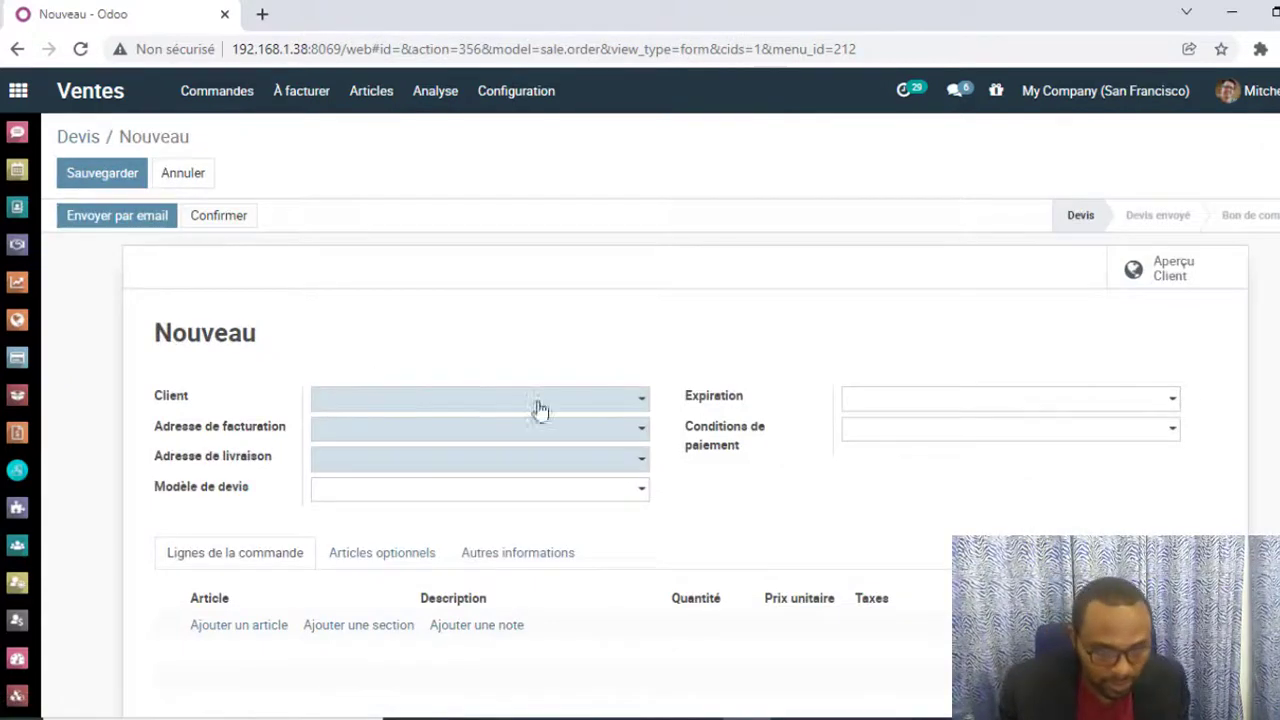
pyautogui.write('pre')
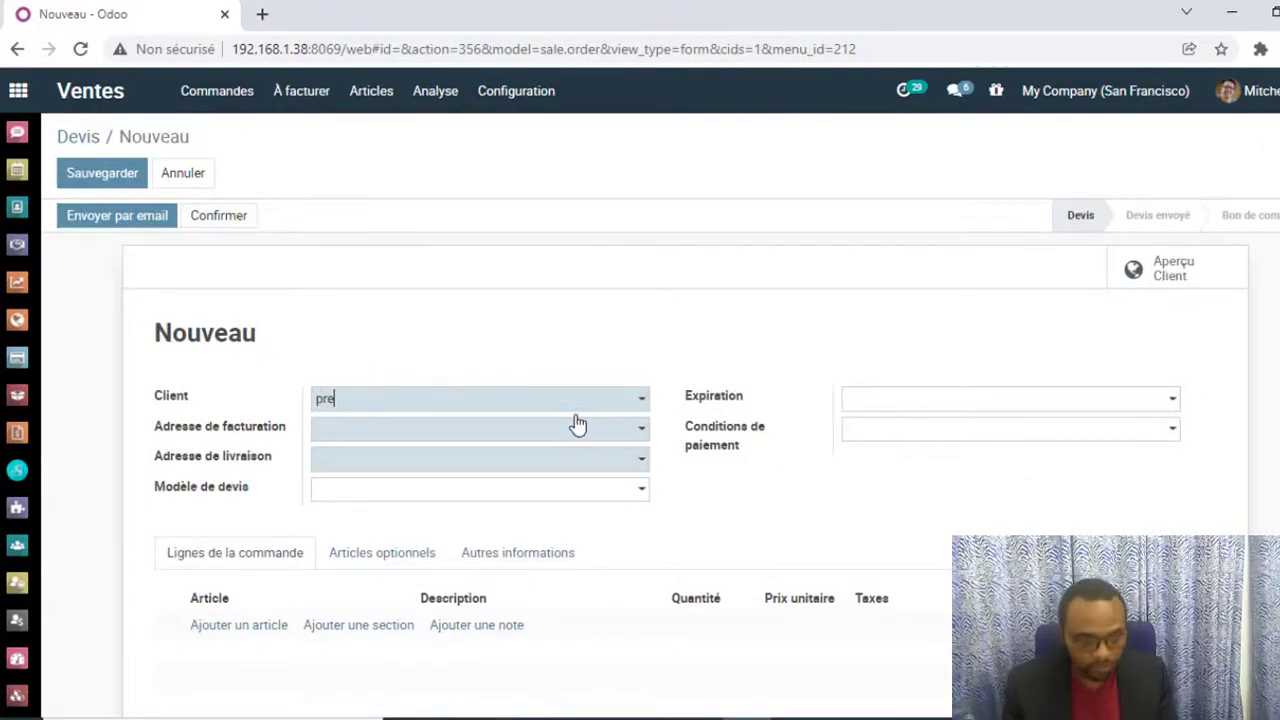
pyautogui.write('mi')
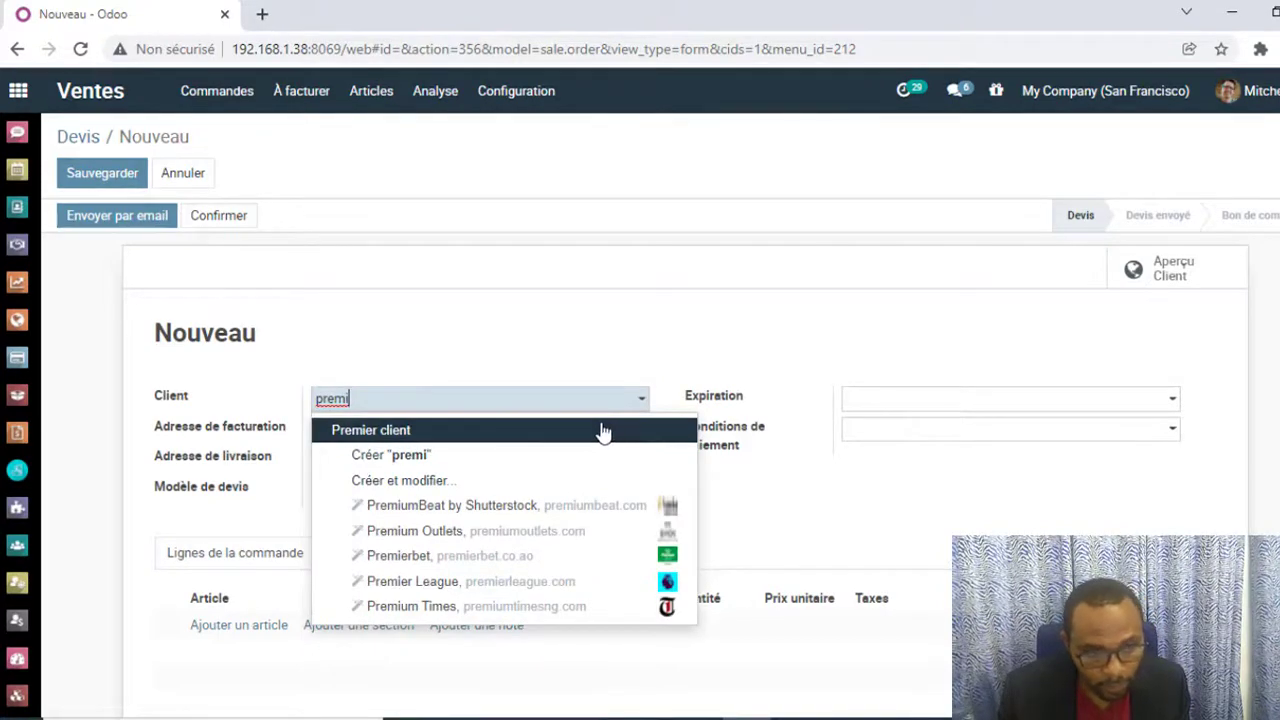
pyautogui.click(603, 430)
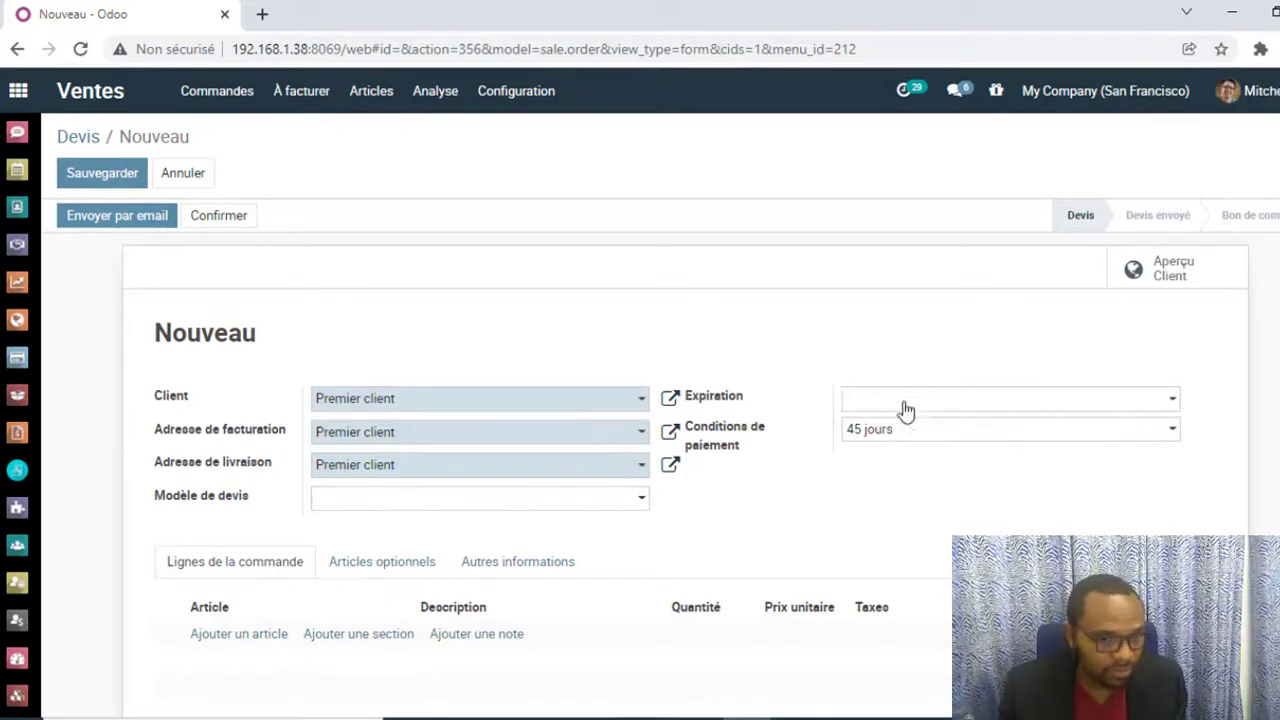
# Step: Add Microphone (Noir, Jack) to the quotation's order lines with a quantity of 50
pyautogui.scroll(-2, 323, 600)
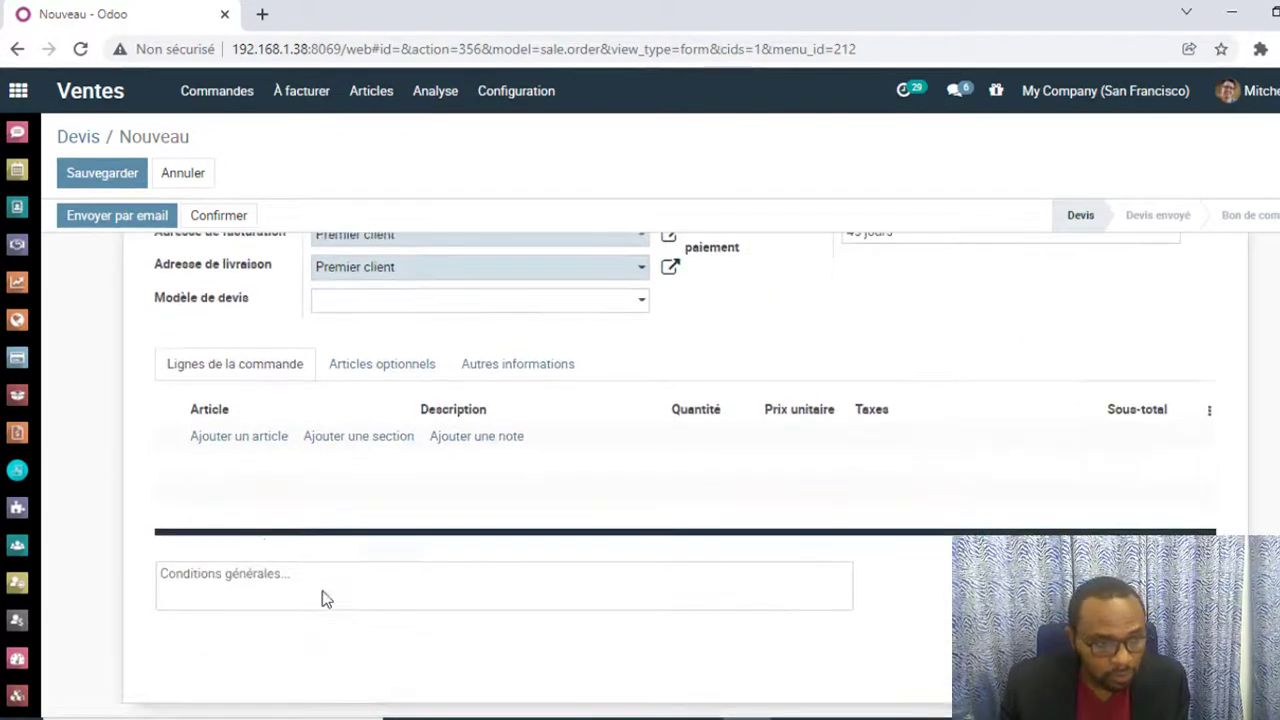
pyautogui.click(252, 450)
pyautogui.write('m')
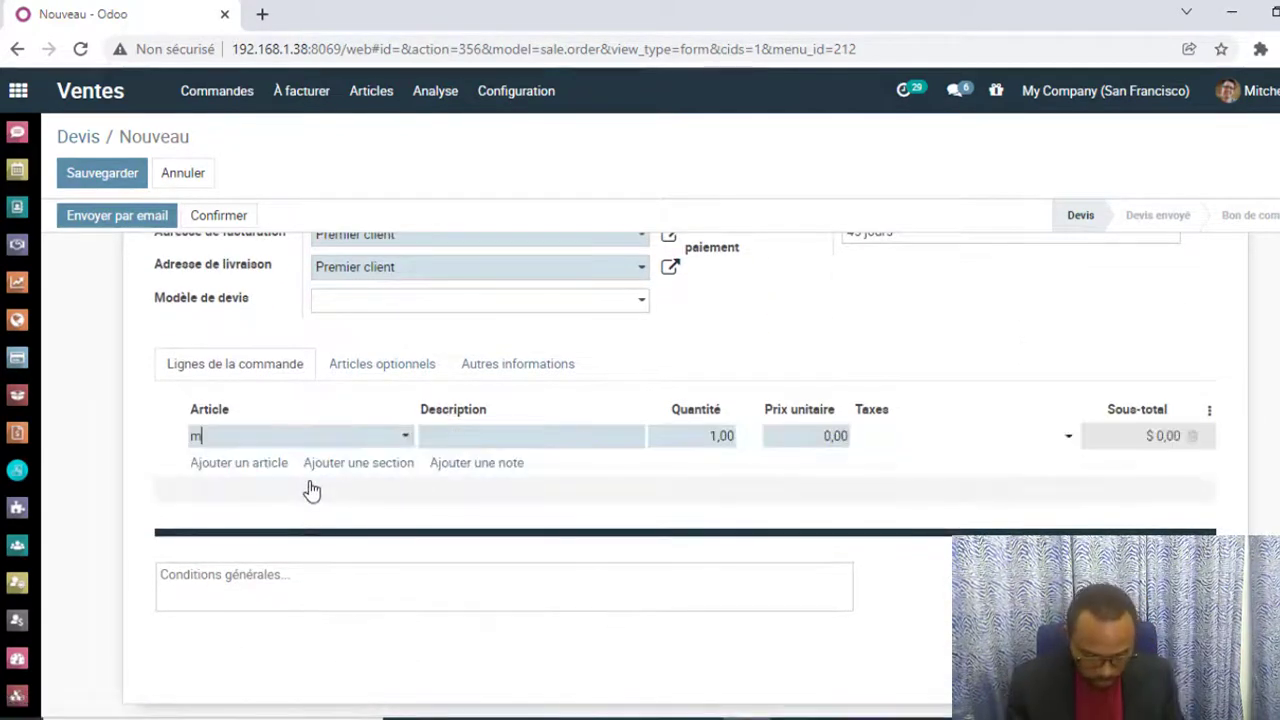
pyautogui.write('icr')
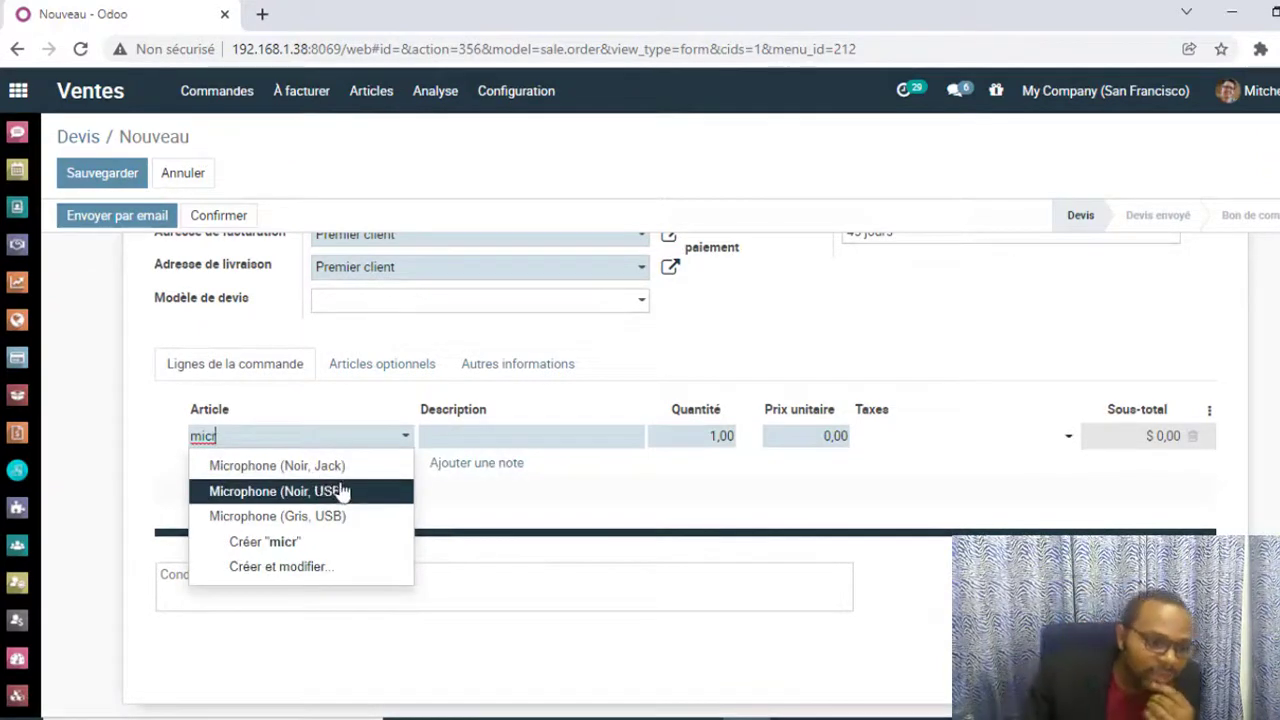
pyautogui.click(335, 476)
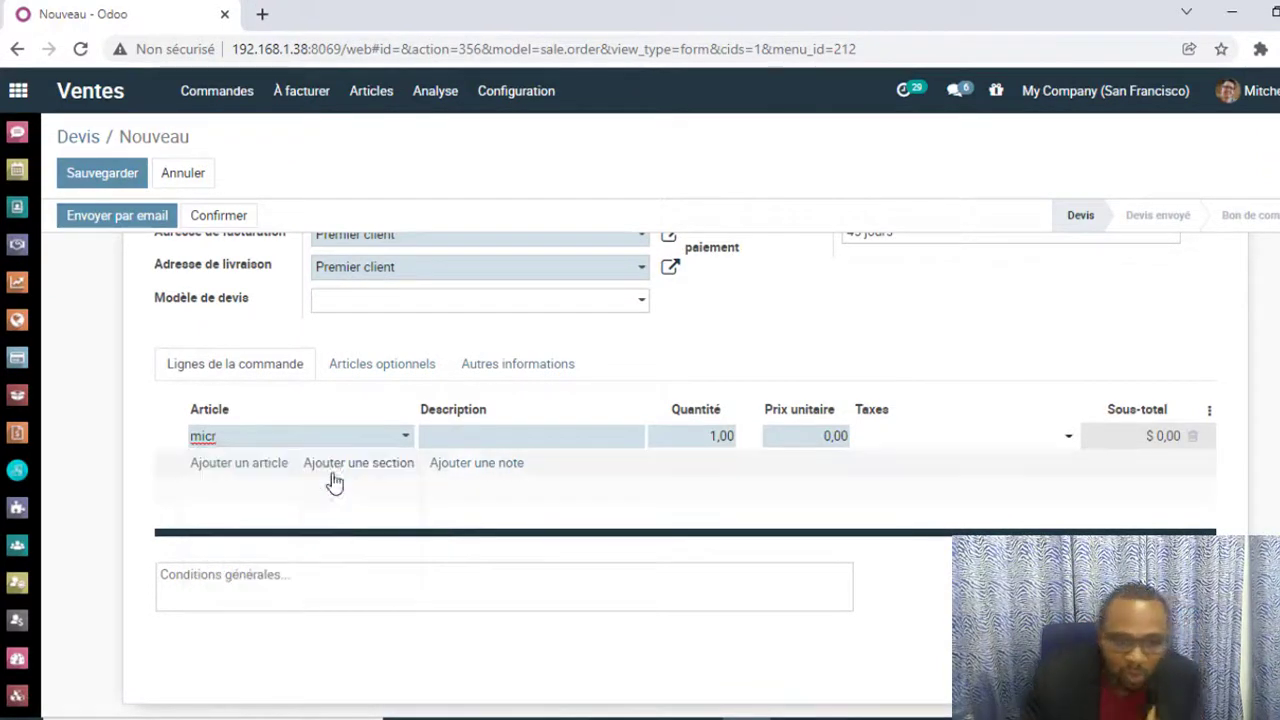
pyautogui.doubleClick(712, 436)
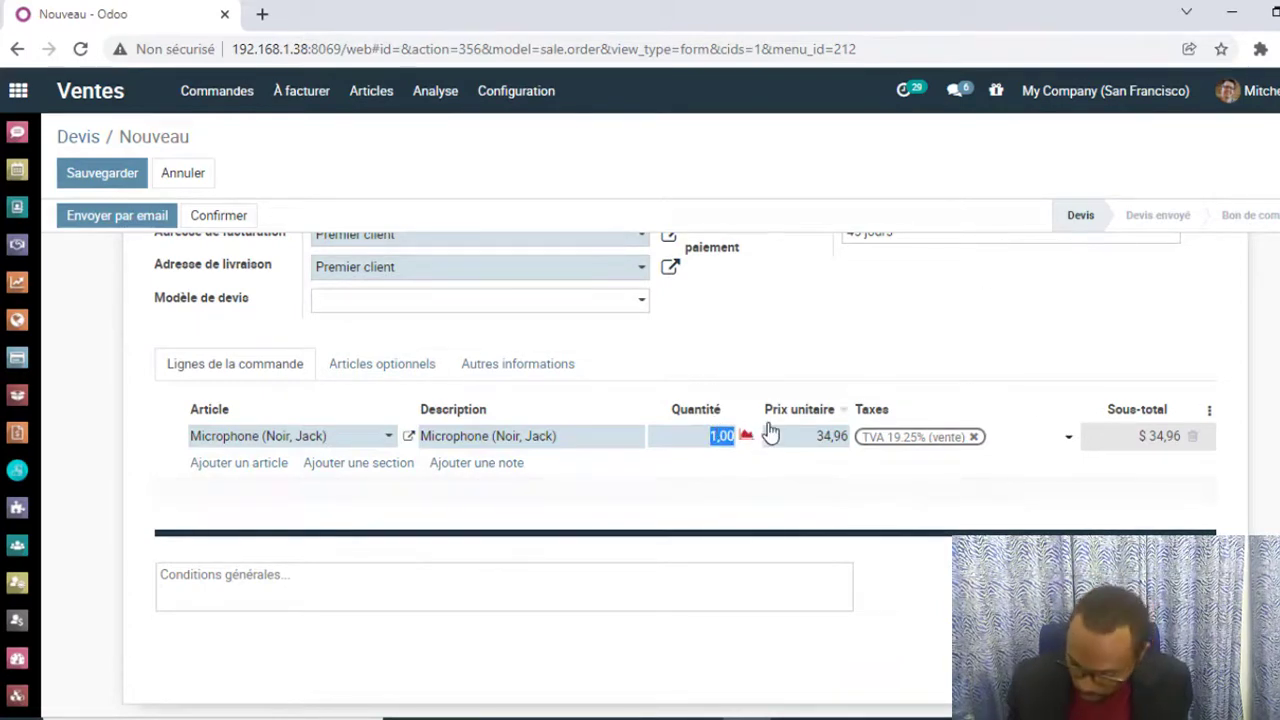
pyautogui.write('50')
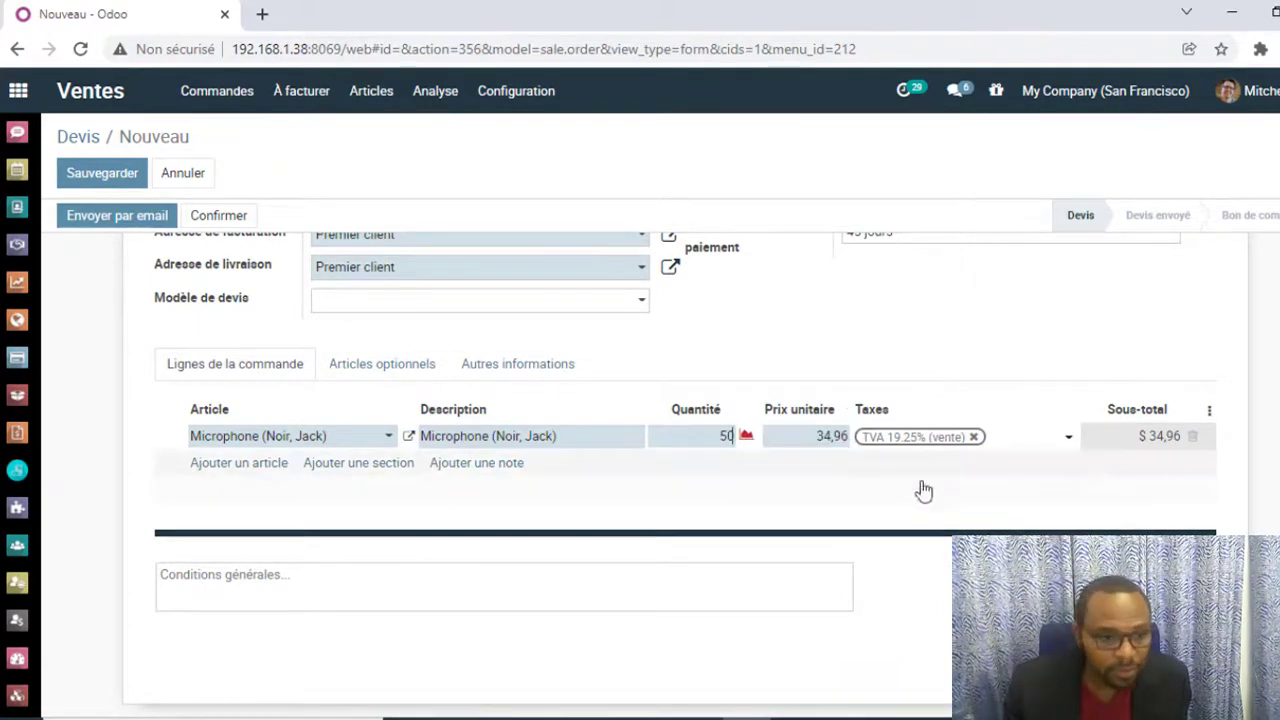
# Step: Add a second order line for Microphone (Noir, USB) with a quantity of 40
pyautogui.click(264, 467)
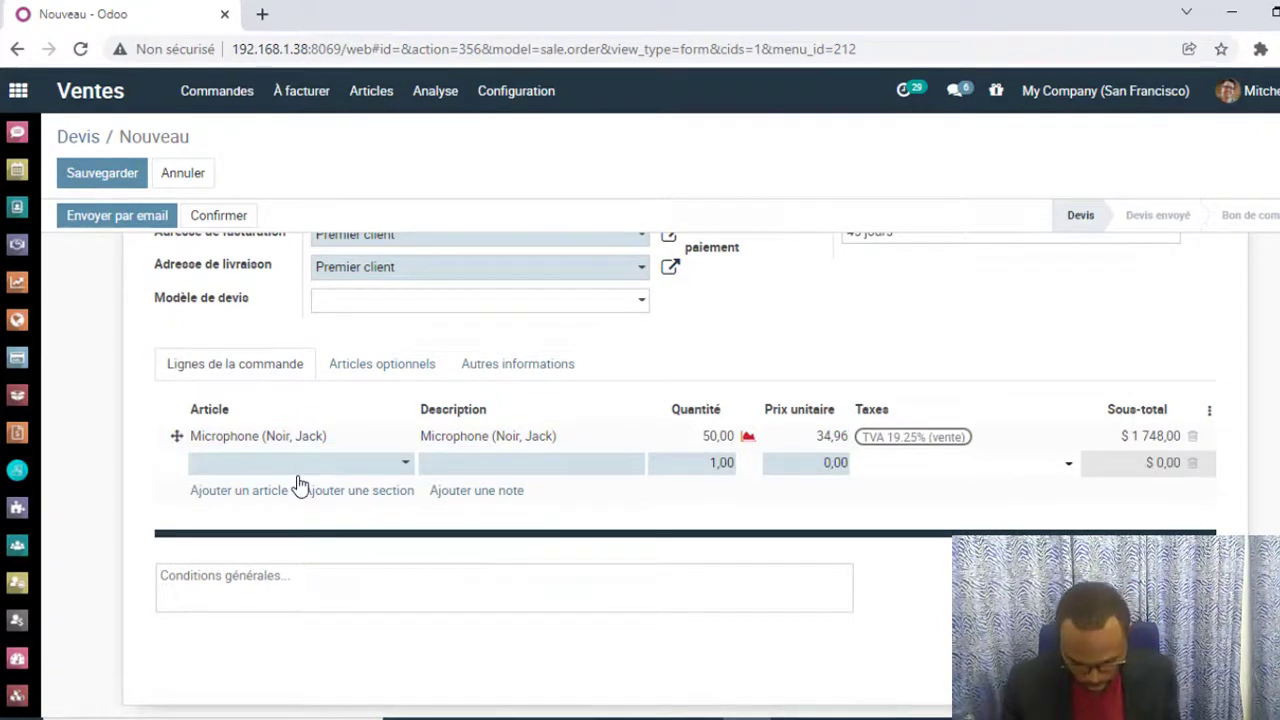
pyautogui.write('micr')
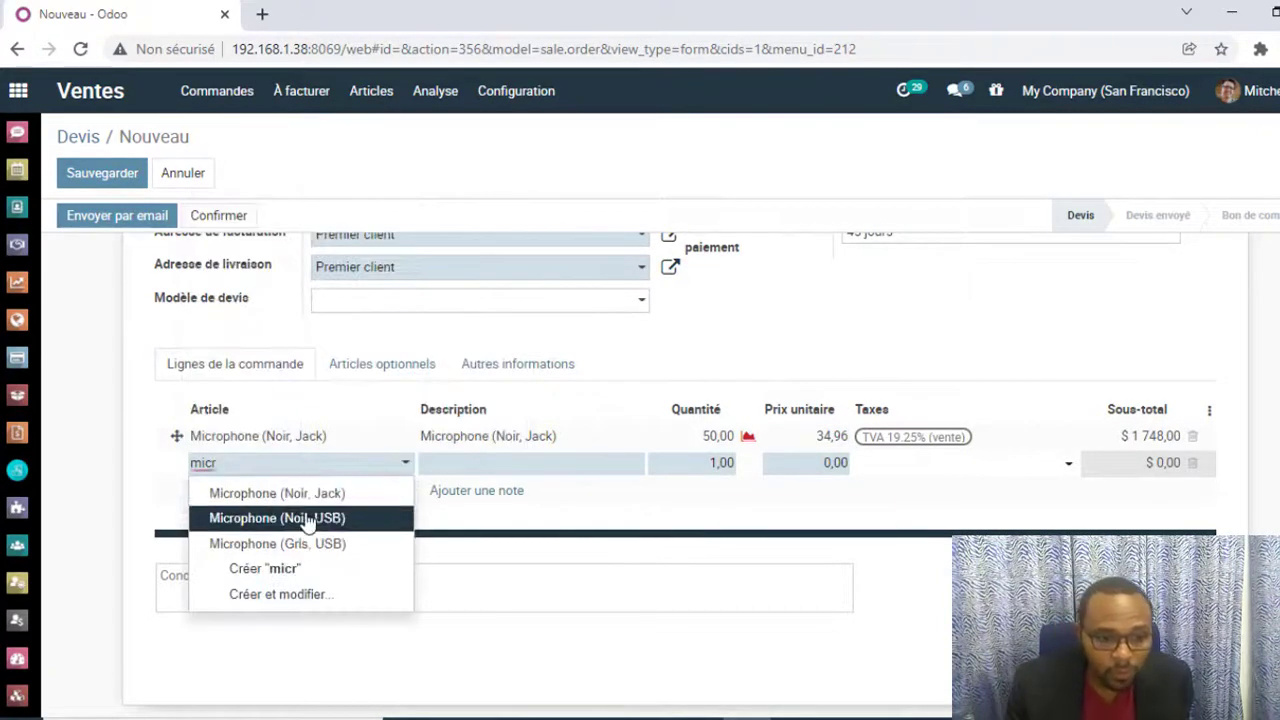
pyautogui.doubleClick(715, 462)
pyautogui.write('4')
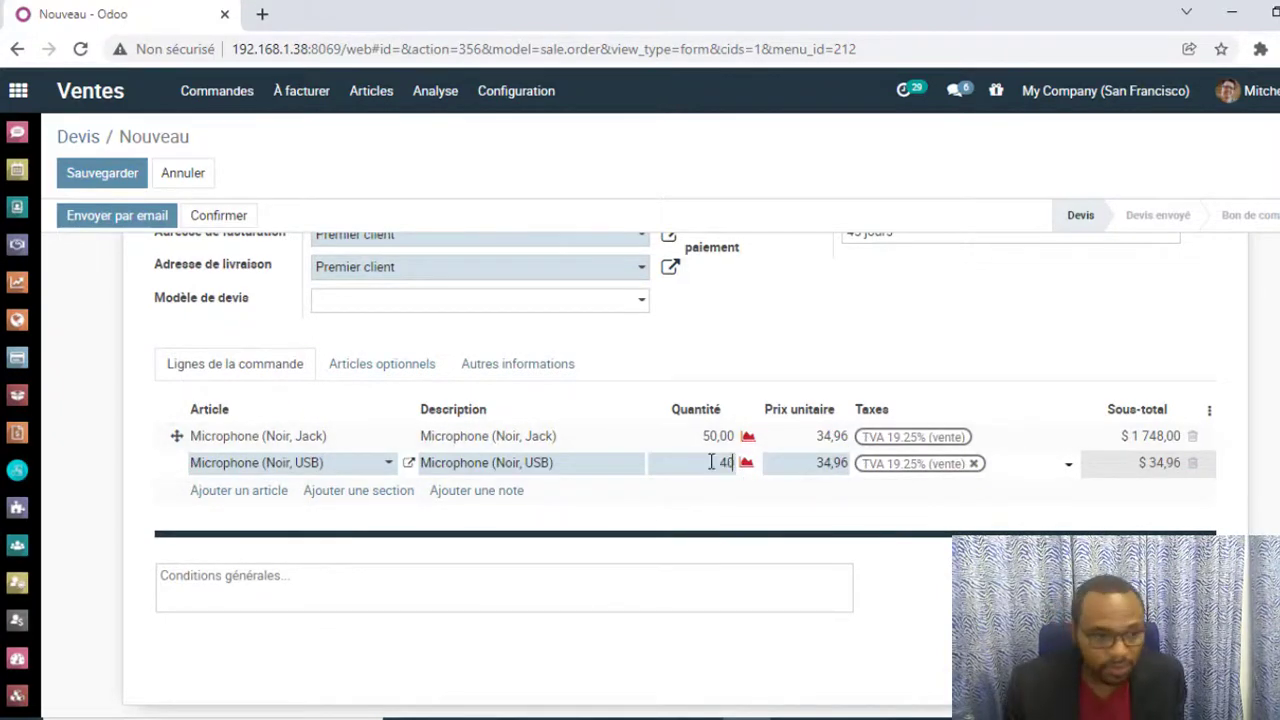
pyautogui.write('0')
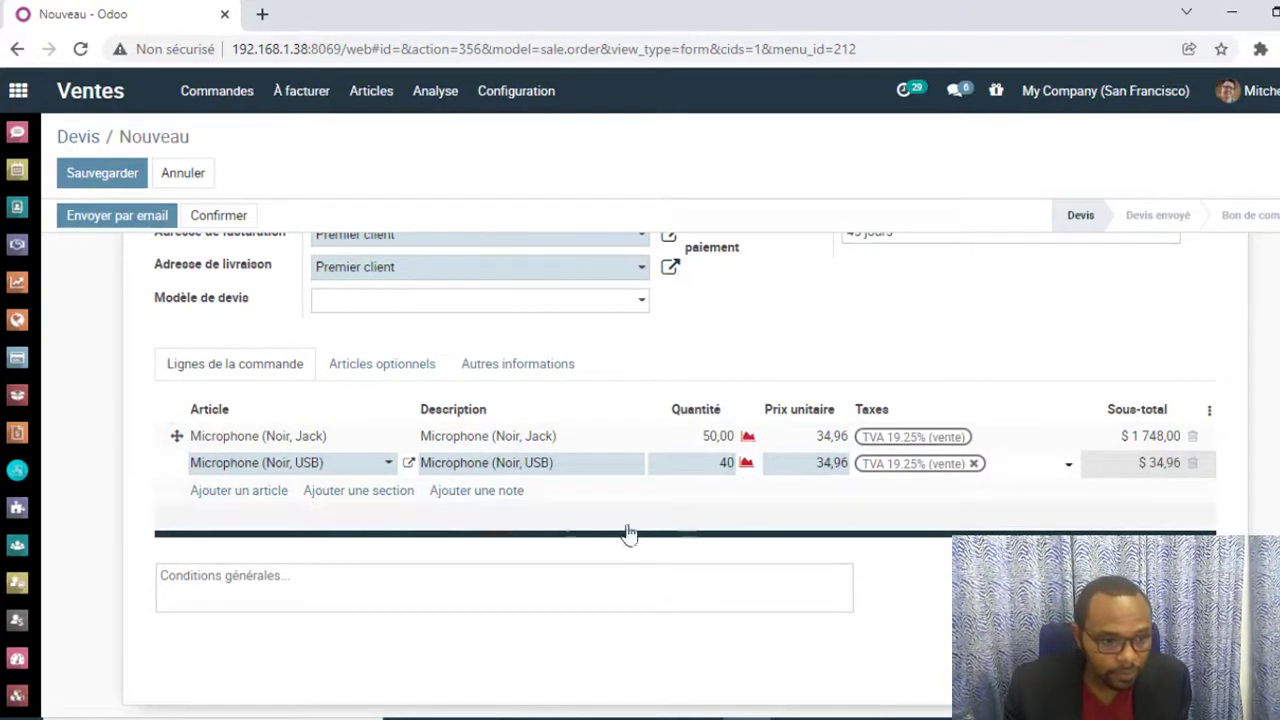
# Step: Add a third order line for Microphone (Gris, USB) with a quantity of 100, and save the quotation
pyautogui.click(268, 495)
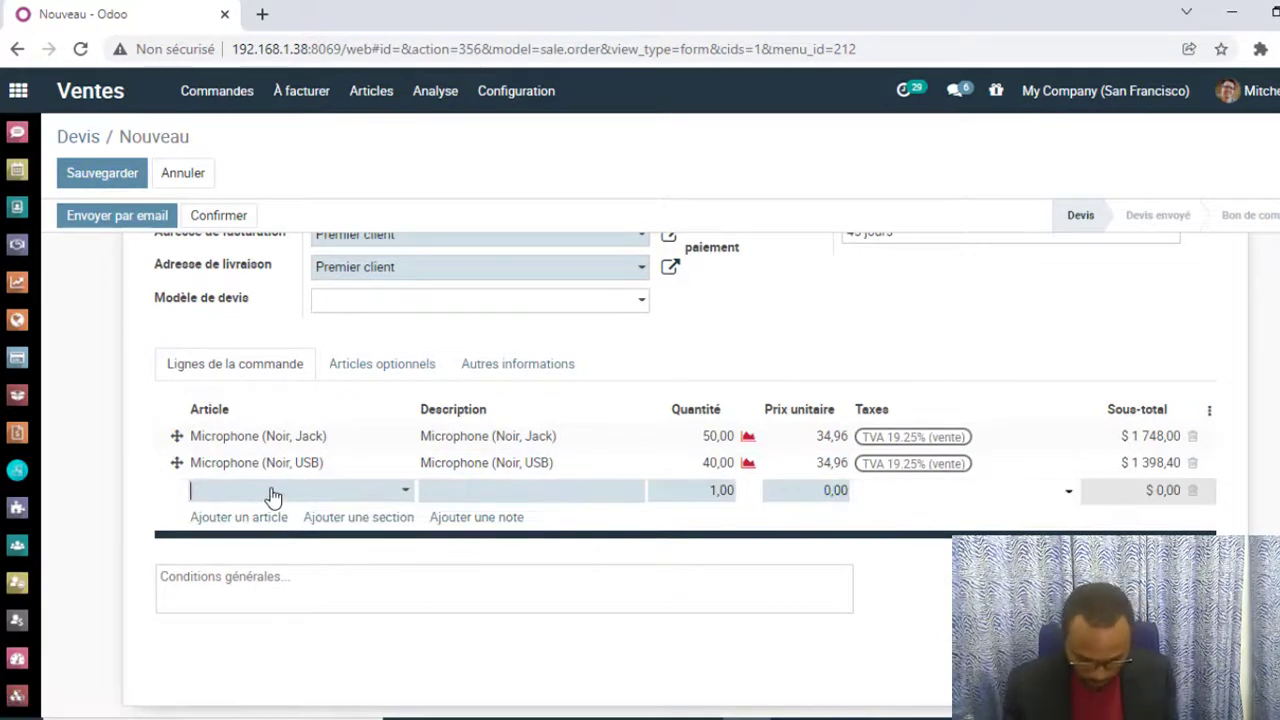
pyautogui.write('micr')
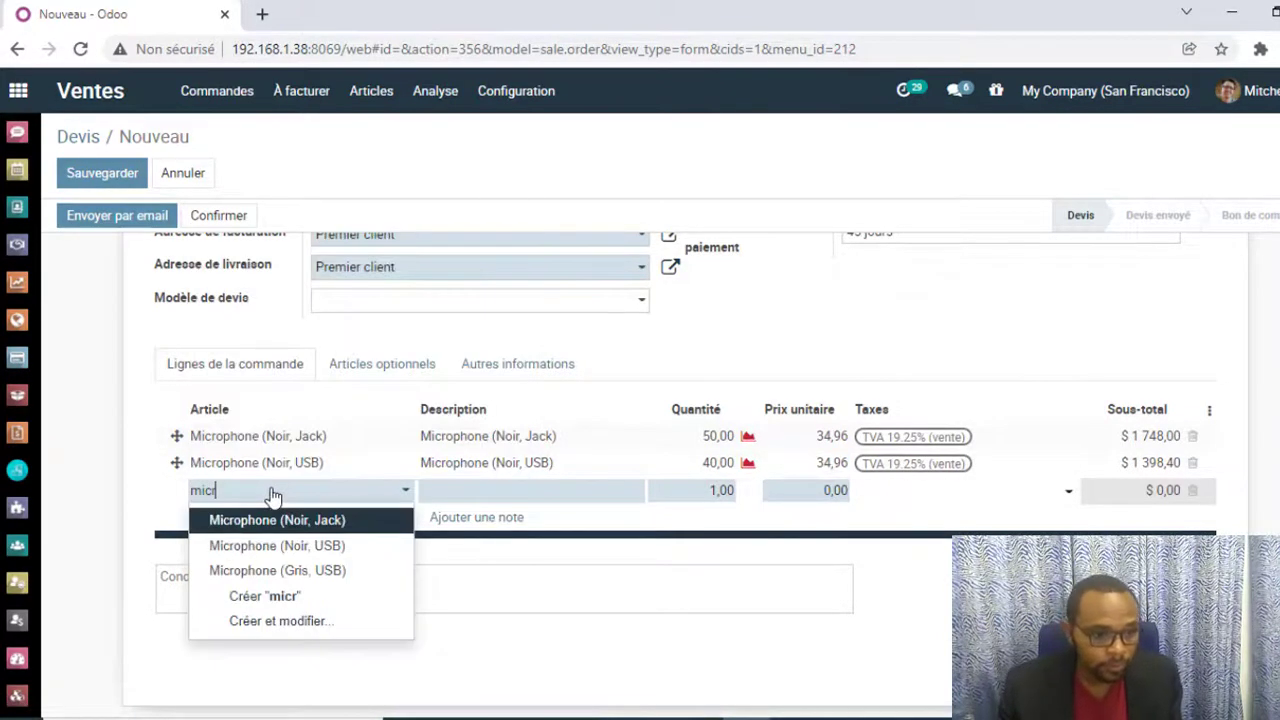
pyautogui.click(346, 574)
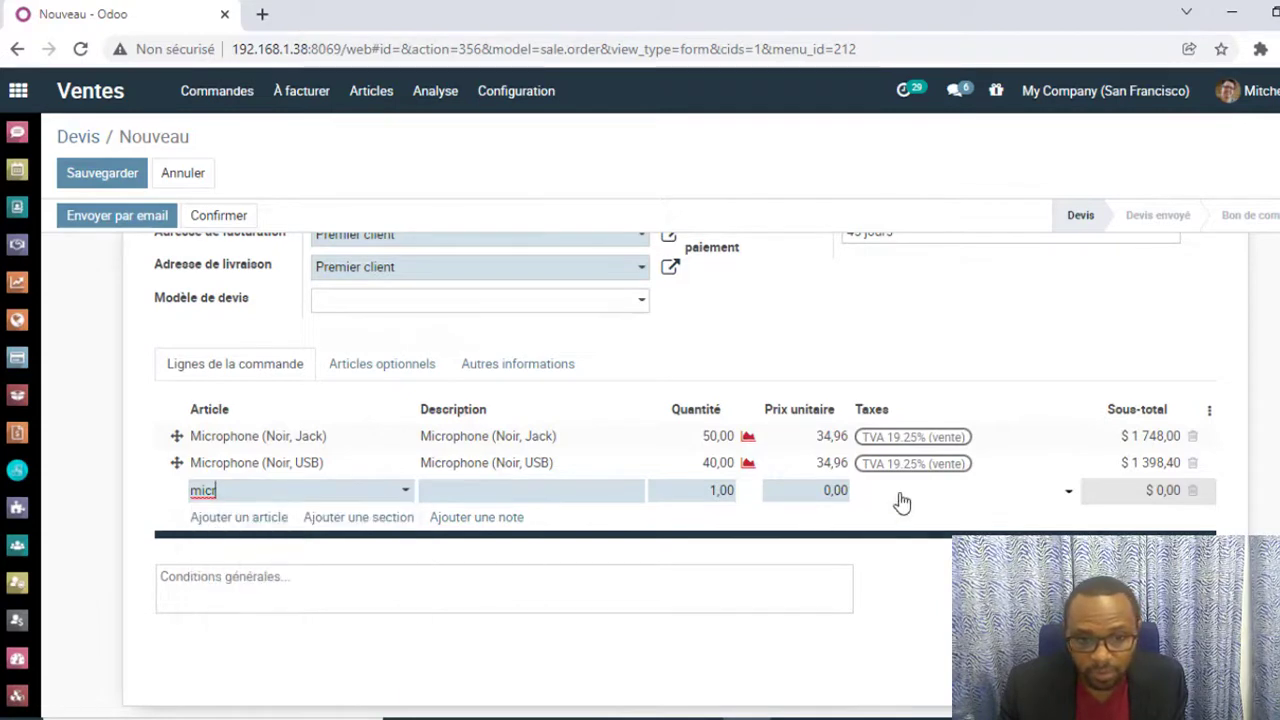
pyautogui.click(722, 490)
pyautogui.write('0')
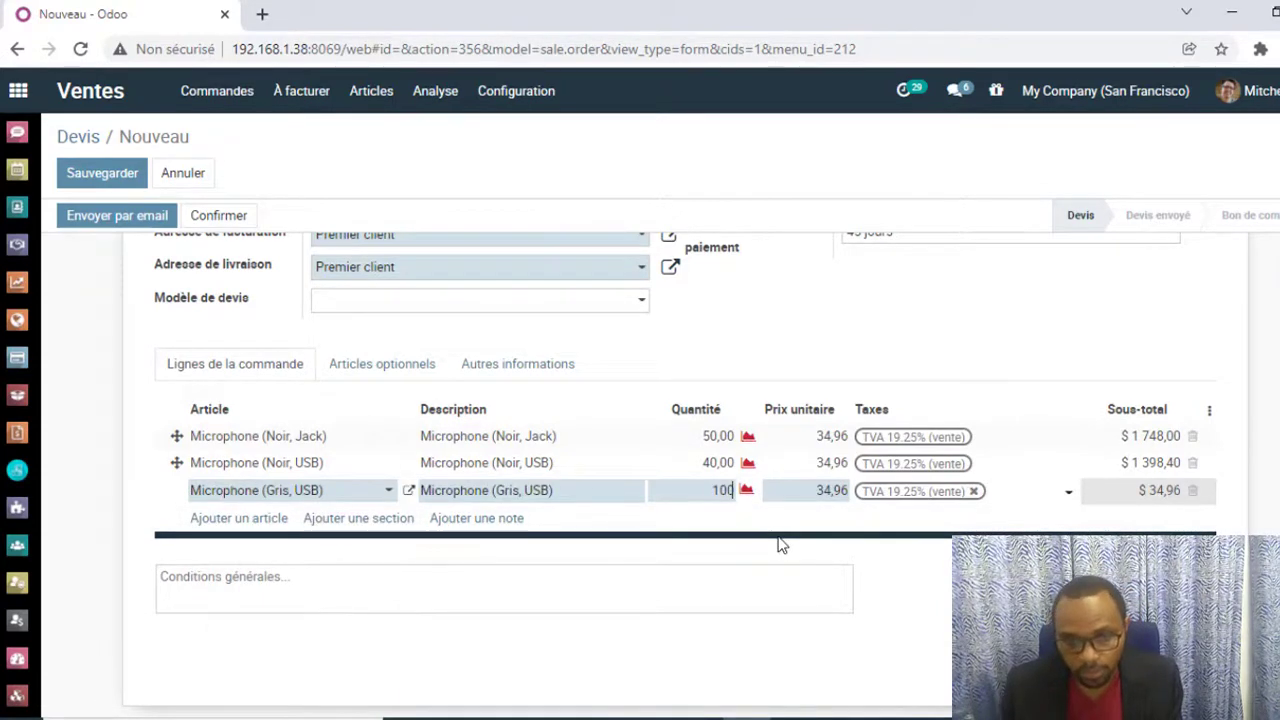
pyautogui.click(1020, 380)
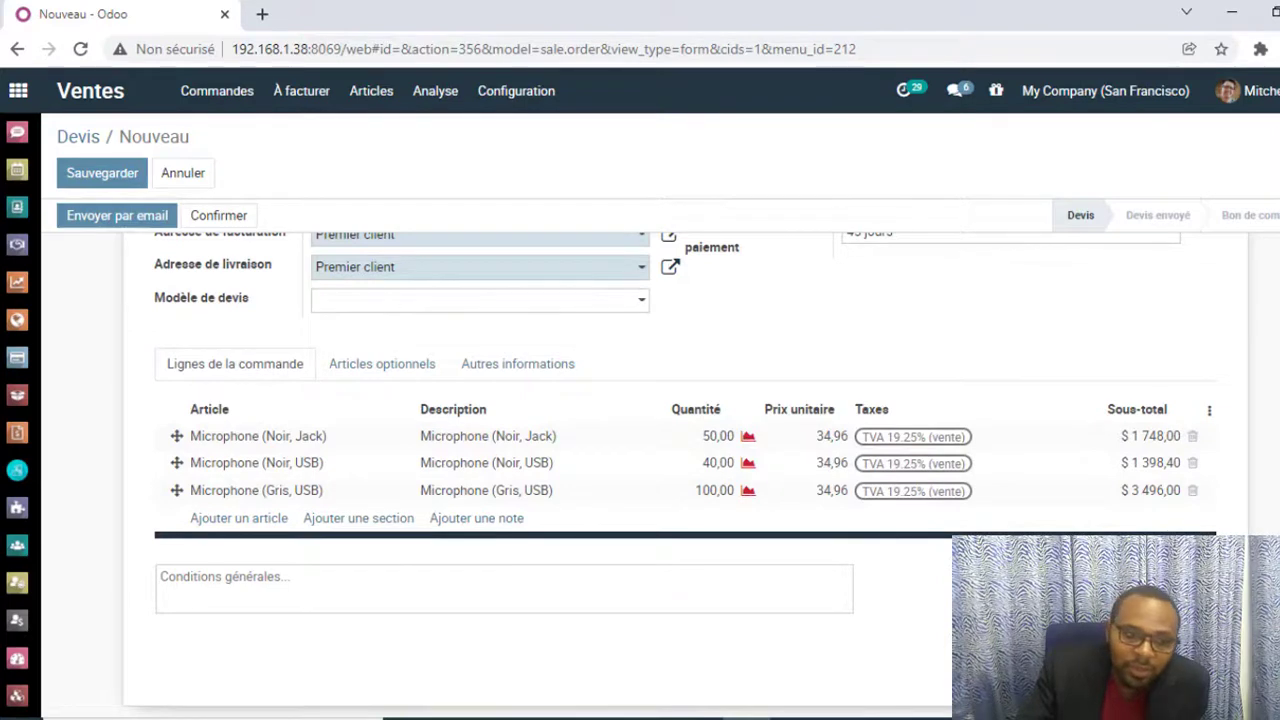
pyautogui.scroll(2, 308, 237)
pyautogui.click(106, 176)
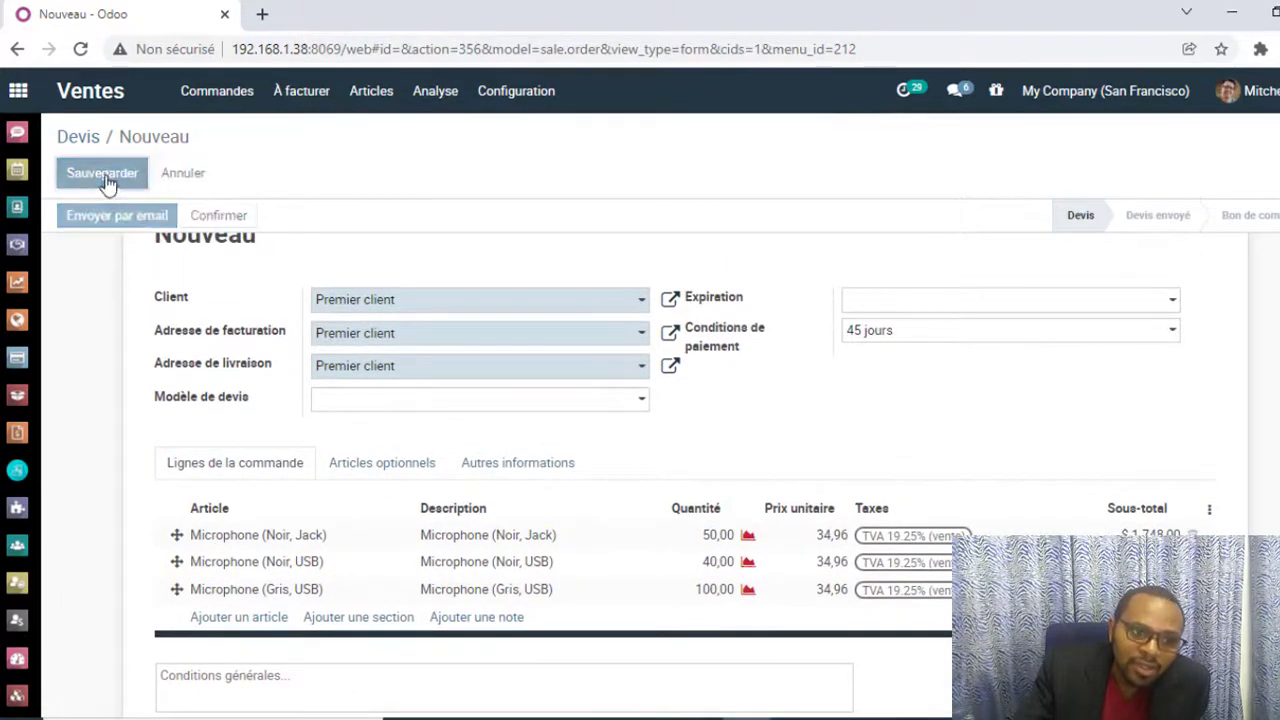